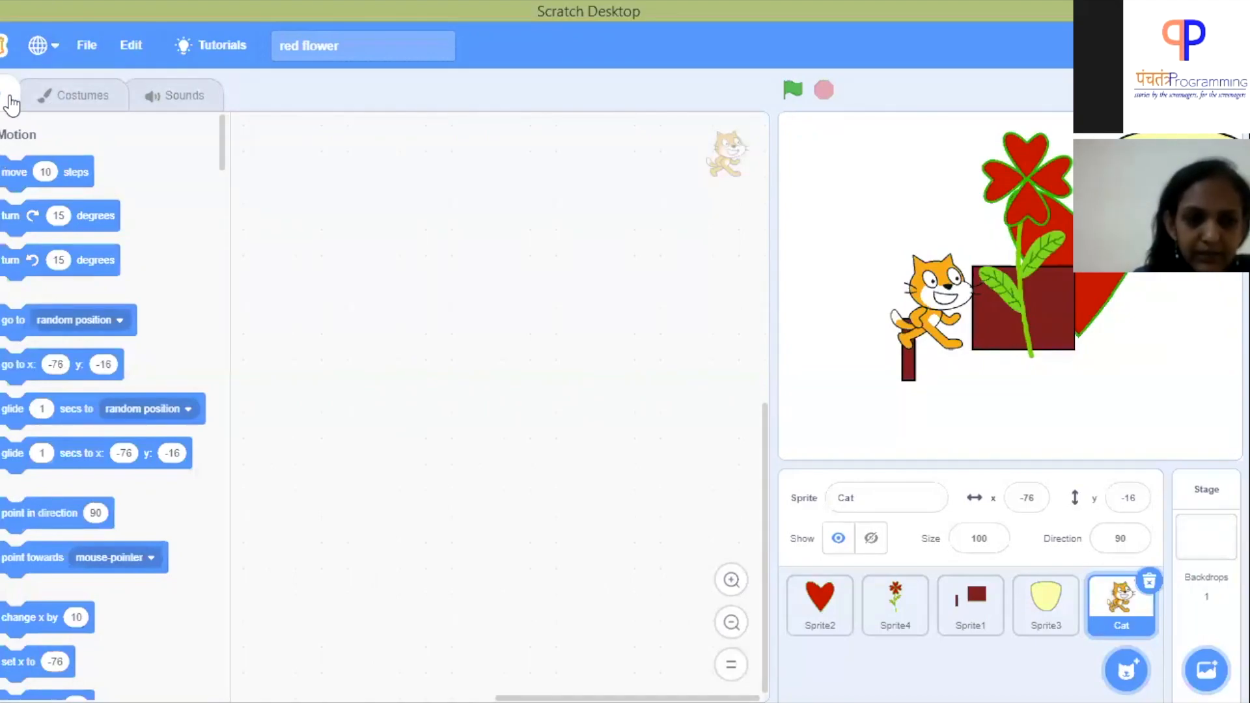
Examine the Cat sprite's Meow sound and the drawing of its cat-a costume
{"action": "left_click", "coordinate": [72, 106]}
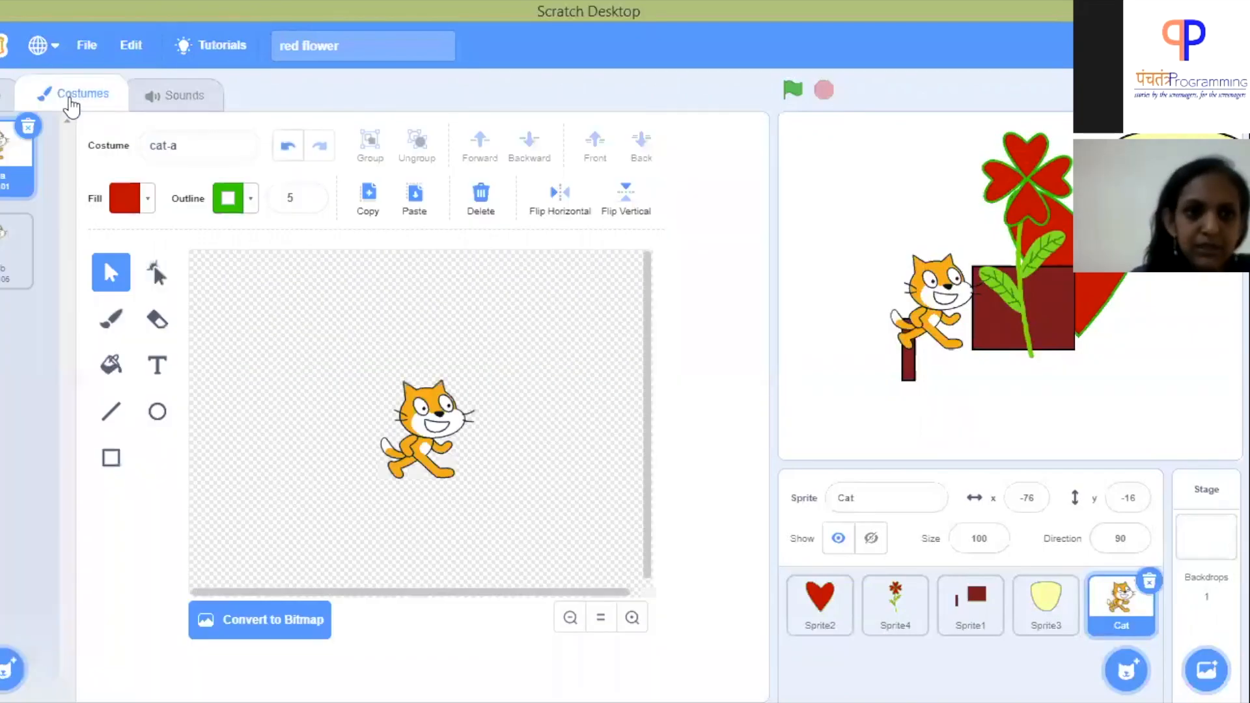
{"action": "left_click", "coordinate": [178, 101]}
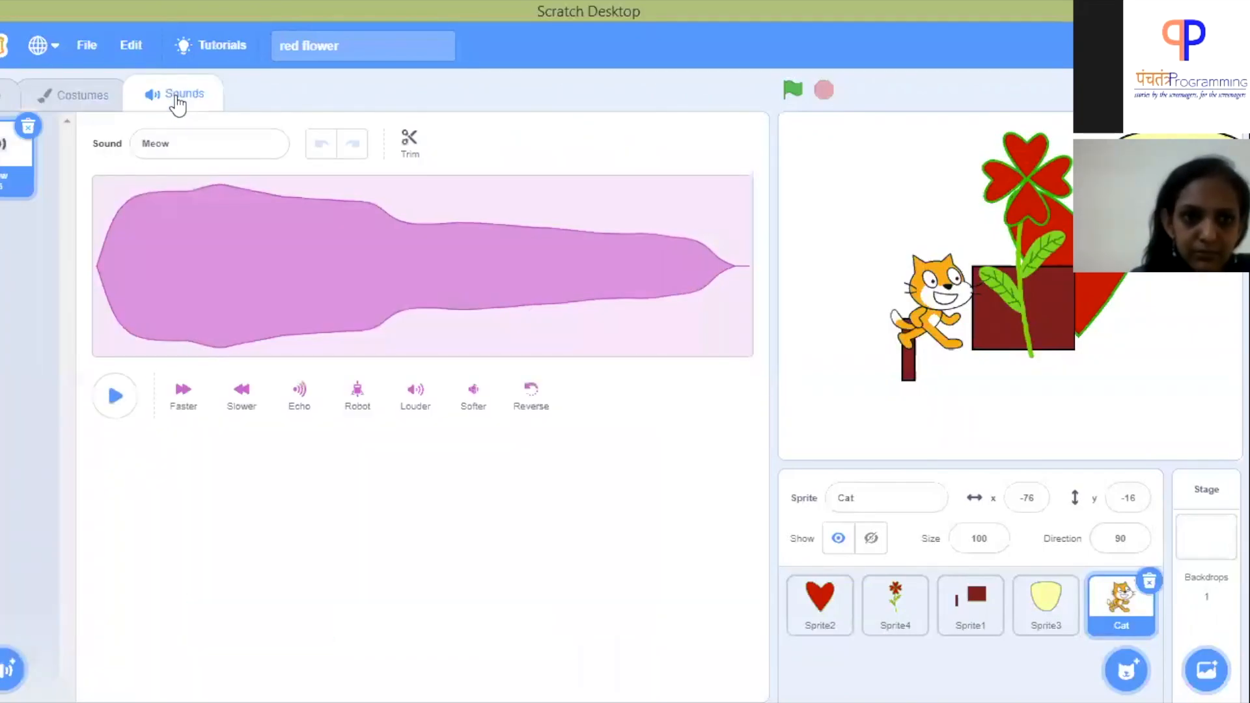
{"action": "left_click", "coordinate": [80, 102]}
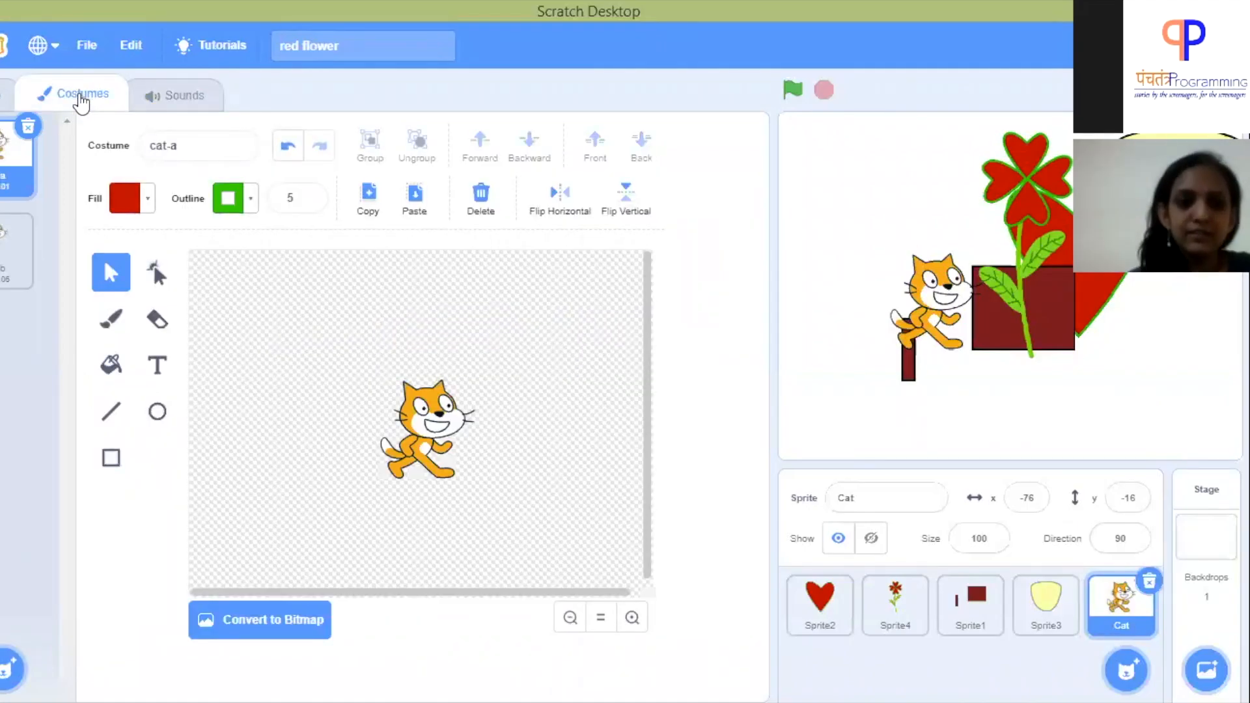
{"action": "left_click", "coordinate": [412, 432]}
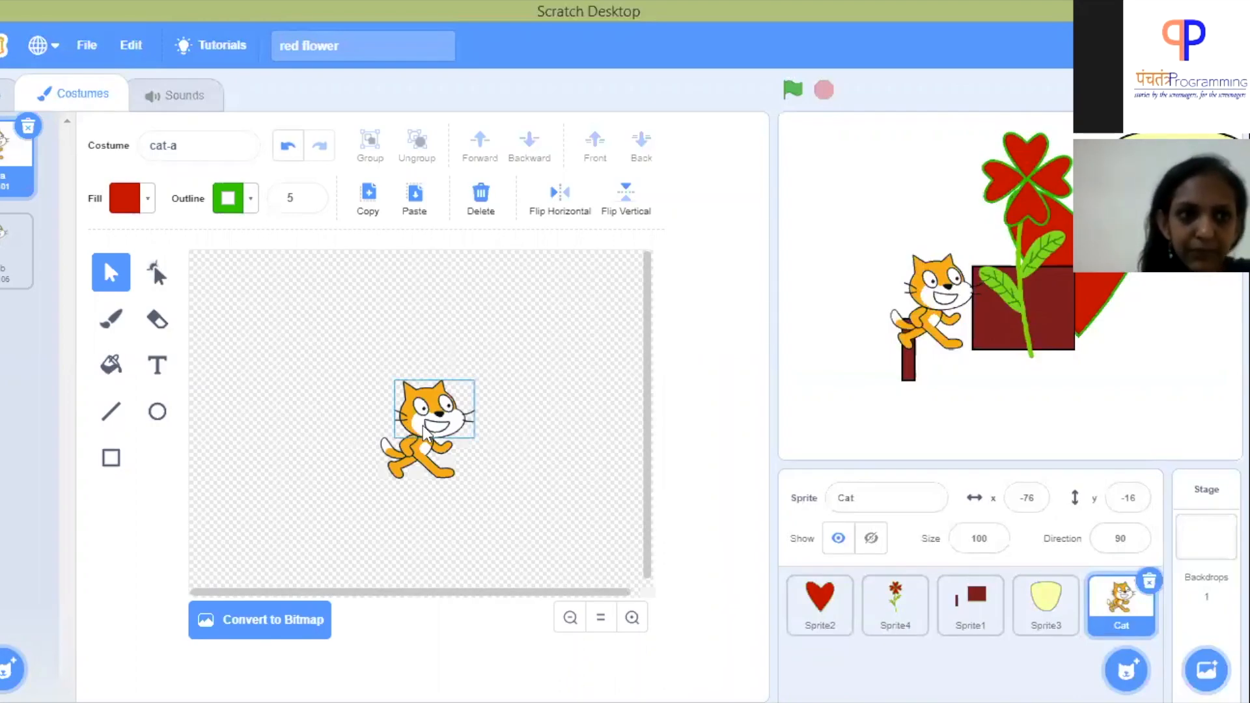
{"action": "left_click", "coordinate": [376, 438]}
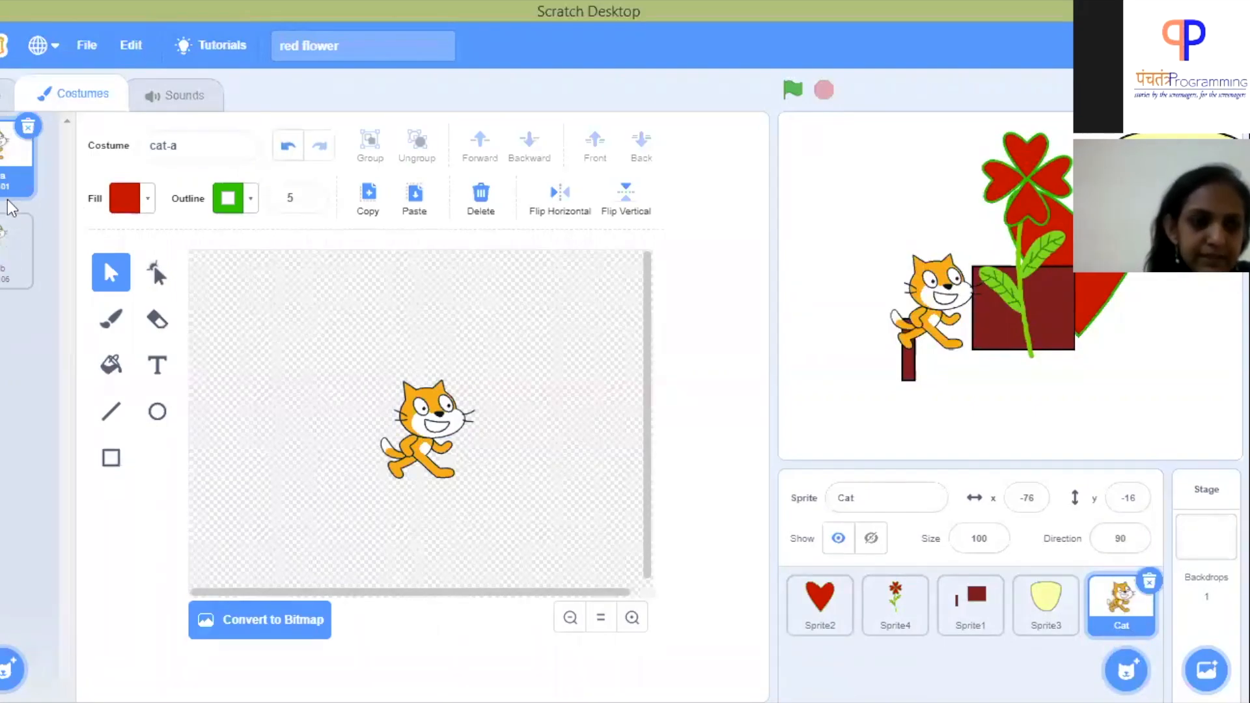
Compare the Cat sprite's two costumes and make cat-b the current costume
{"action": "left_click", "coordinate": [3, 278]}
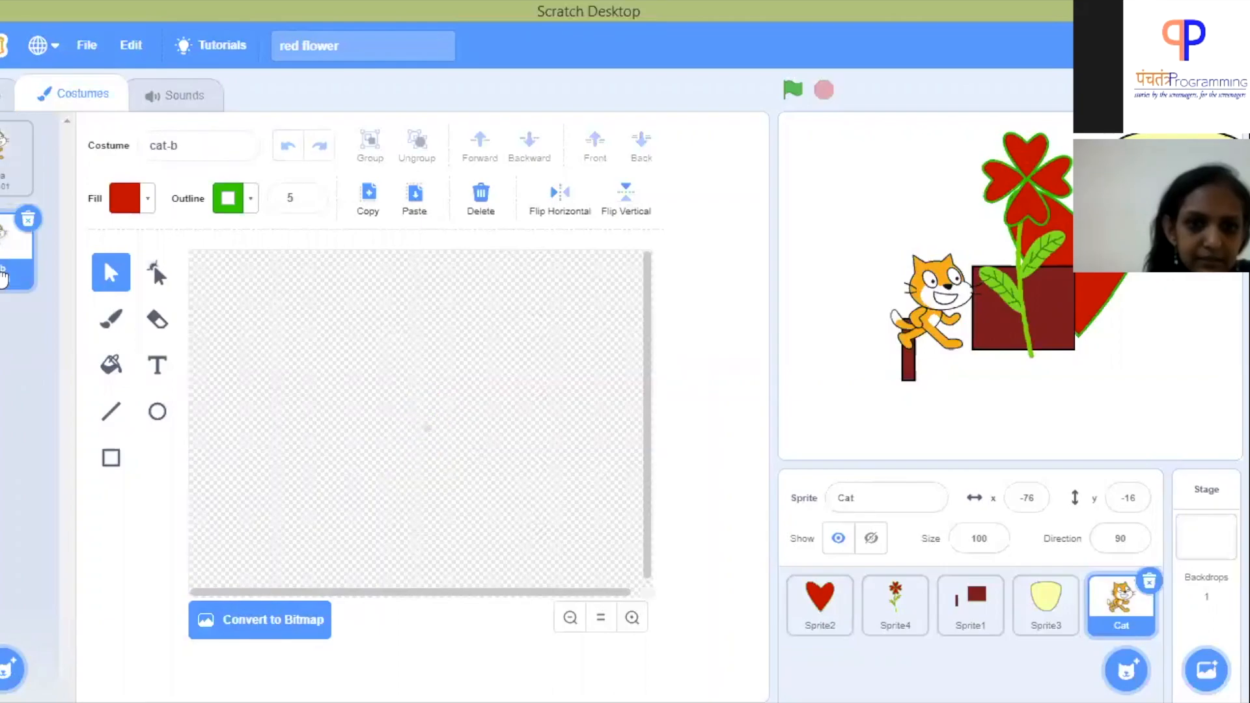
{"action": "left_click", "coordinate": [4, 158]}
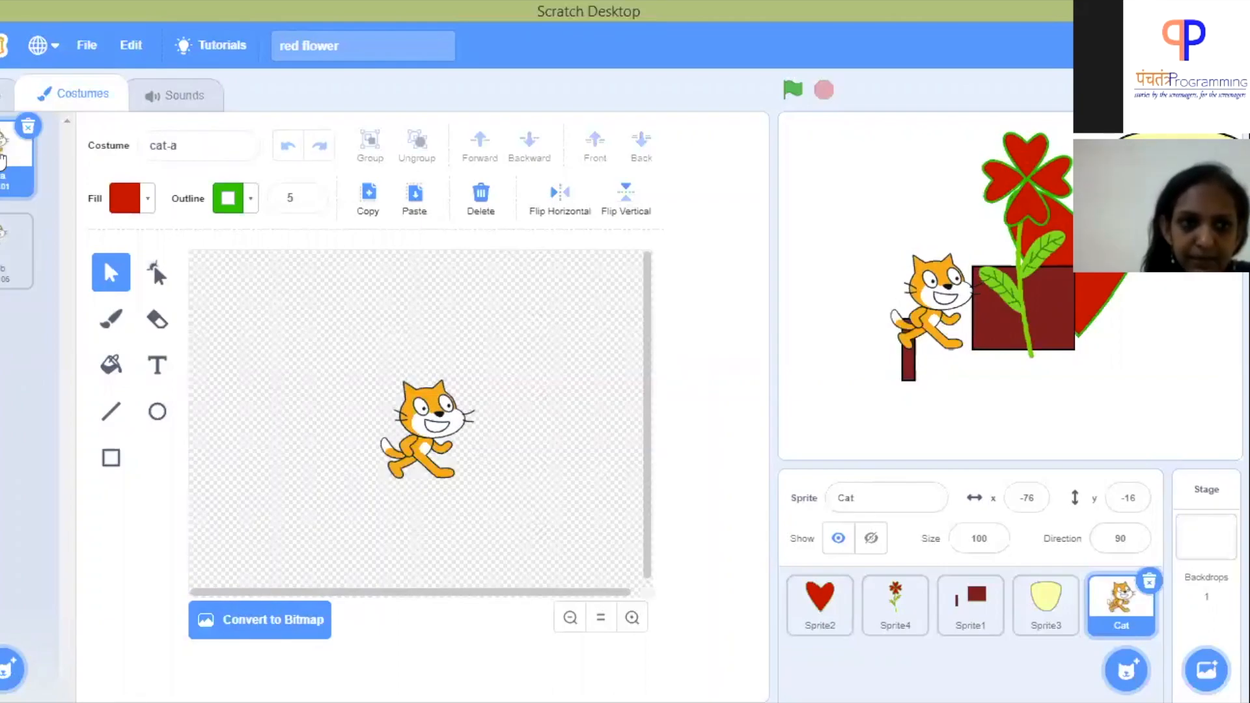
{"action": "left_click", "coordinate": [4, 275]}
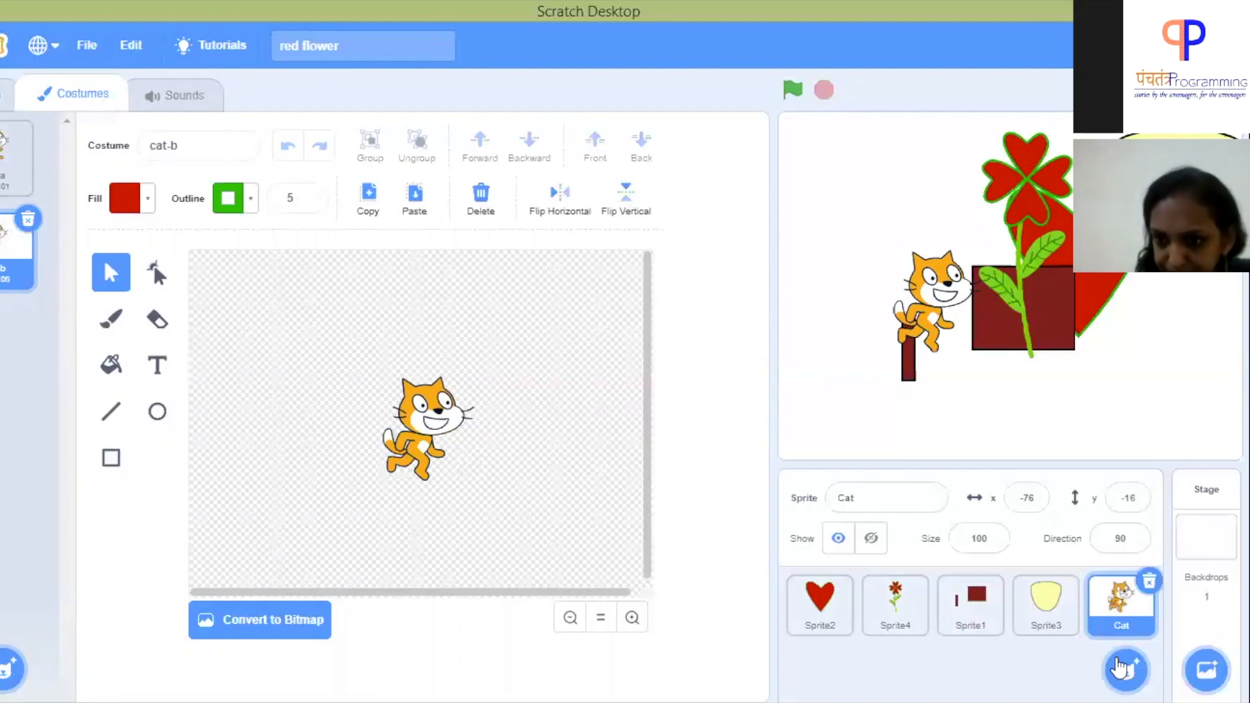
Browse the Animals, Fantasy, Music, Food and Letters categories of the sprite library and return to the project without adding anything
{"action": "mouse_move", "coordinate": [1126, 671]}
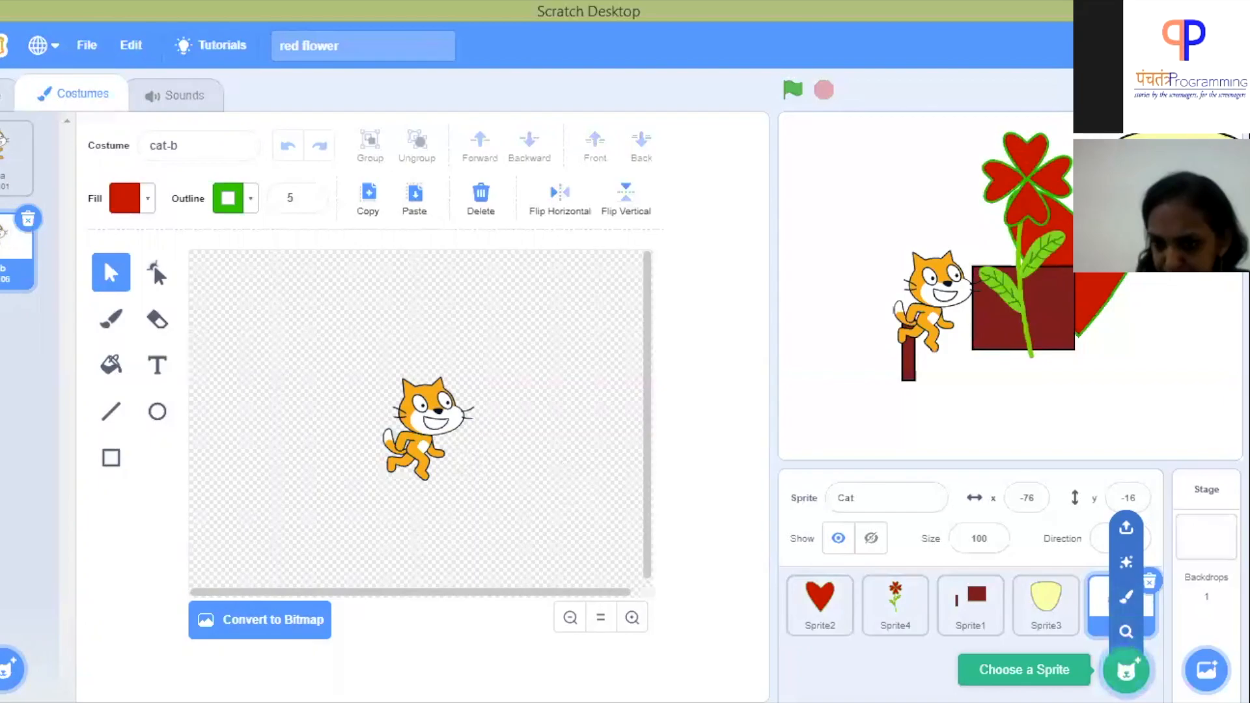
{"action": "left_click", "coordinate": [1126, 631]}
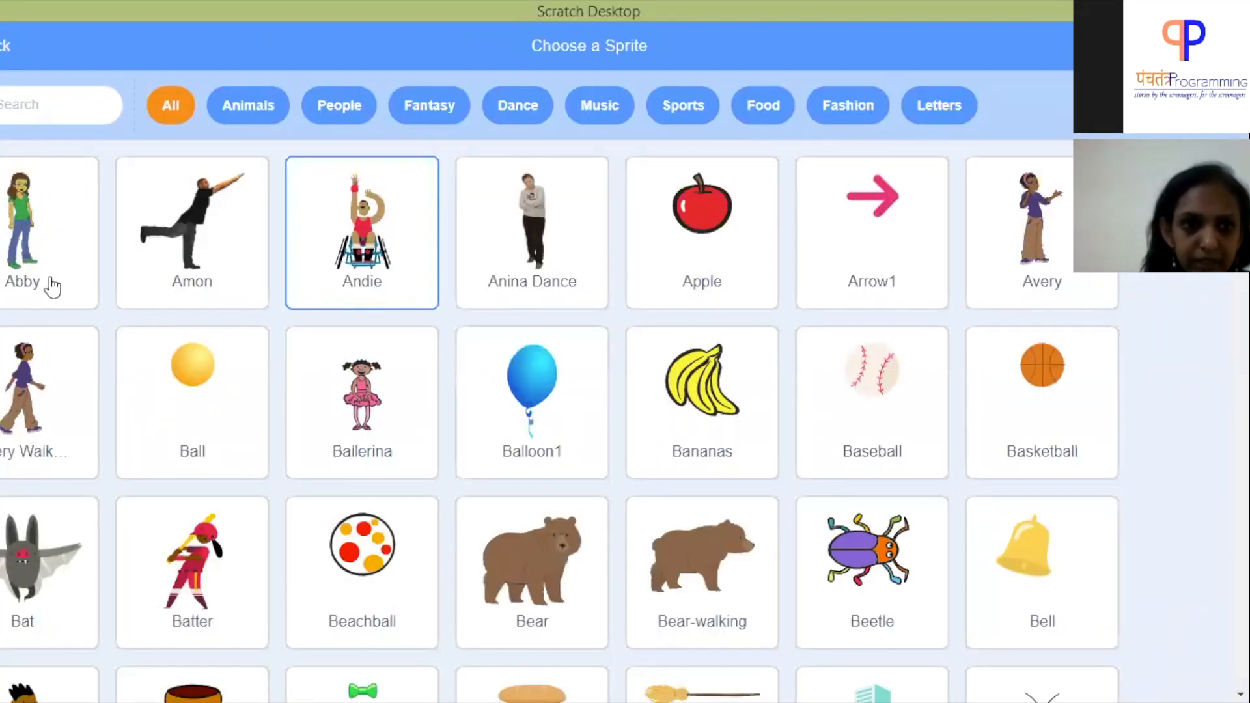
{"action": "left_click", "coordinate": [287, 109]}
{"action": "left_click", "coordinate": [431, 111]}
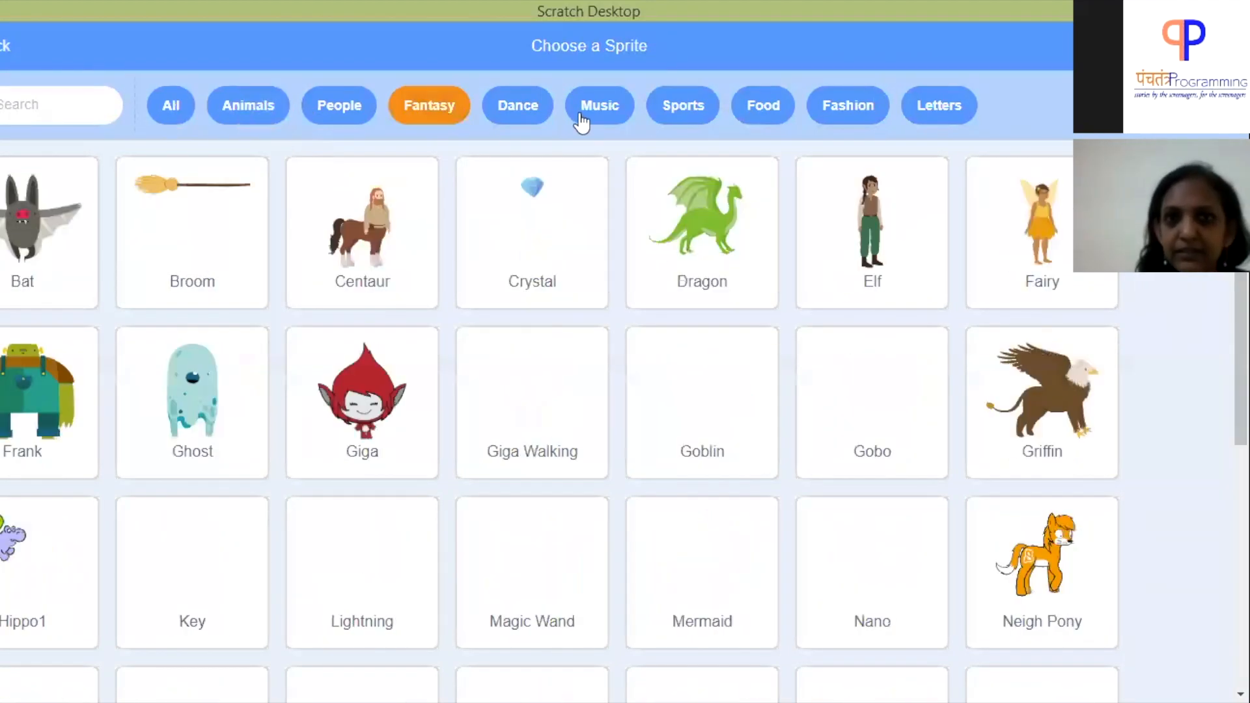
{"action": "left_click", "coordinate": [596, 116]}
{"action": "left_click", "coordinate": [768, 115]}
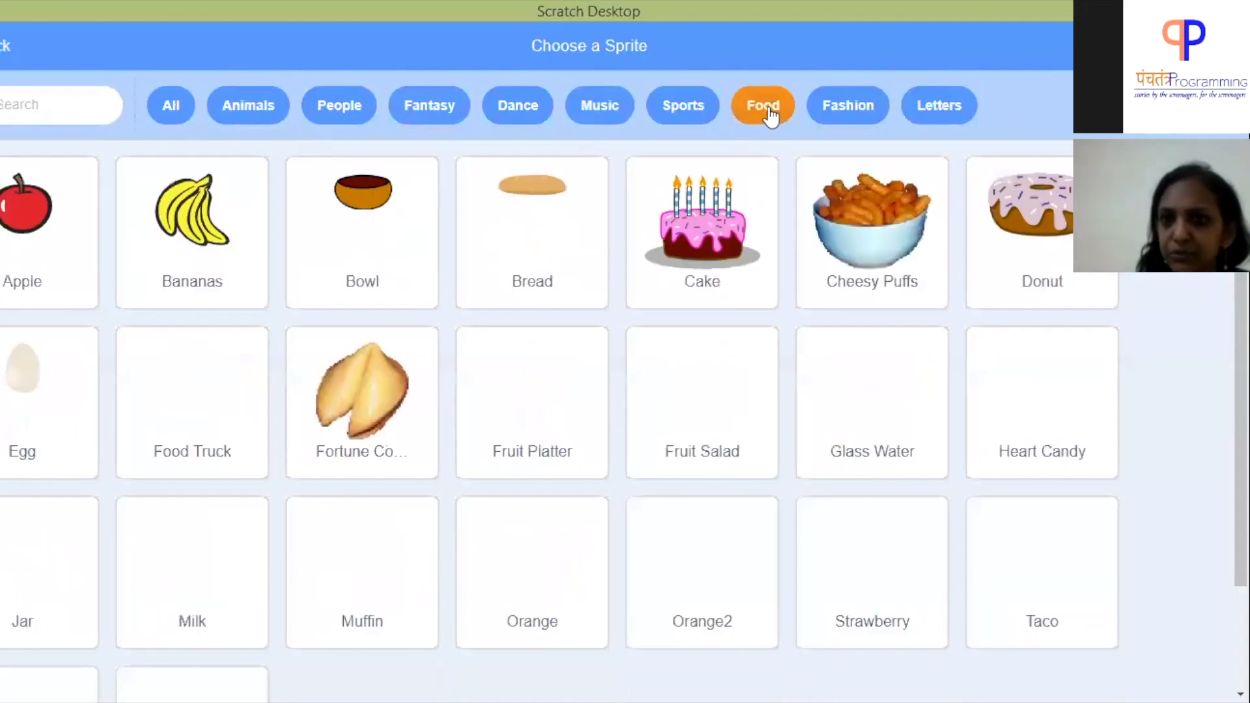
{"action": "left_click", "coordinate": [926, 114]}
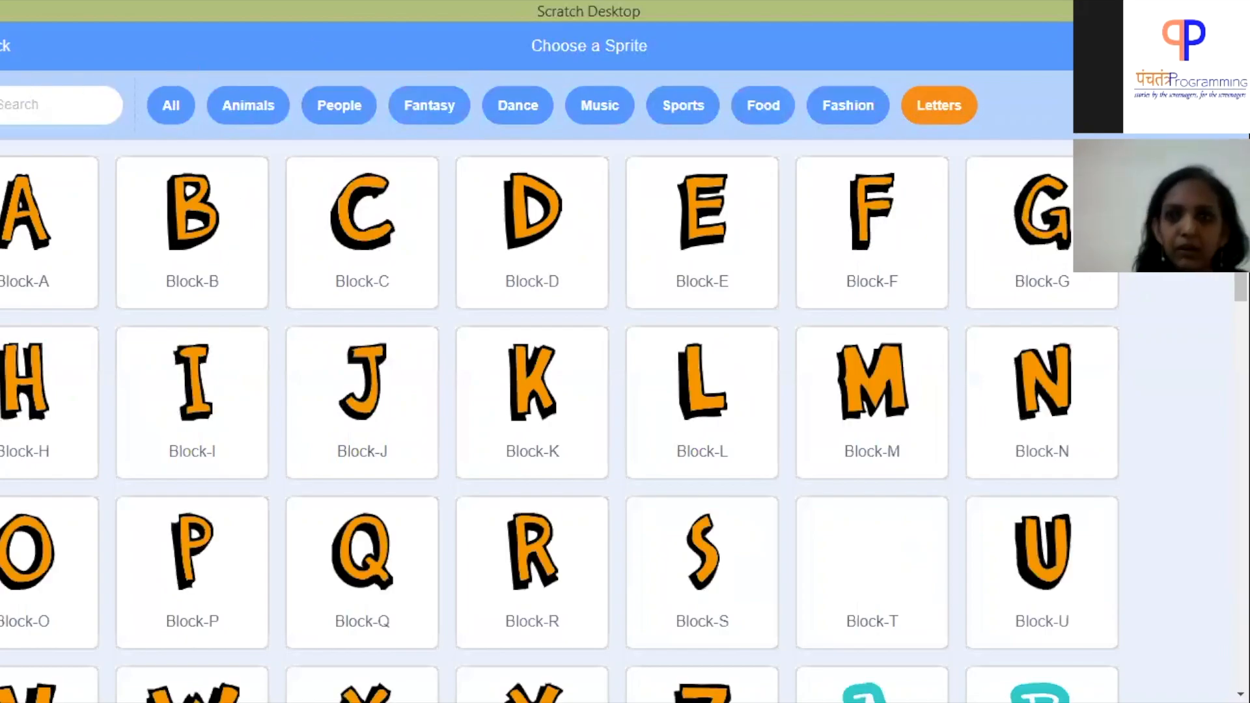
{"action": "left_click", "coordinate": [4, 46]}
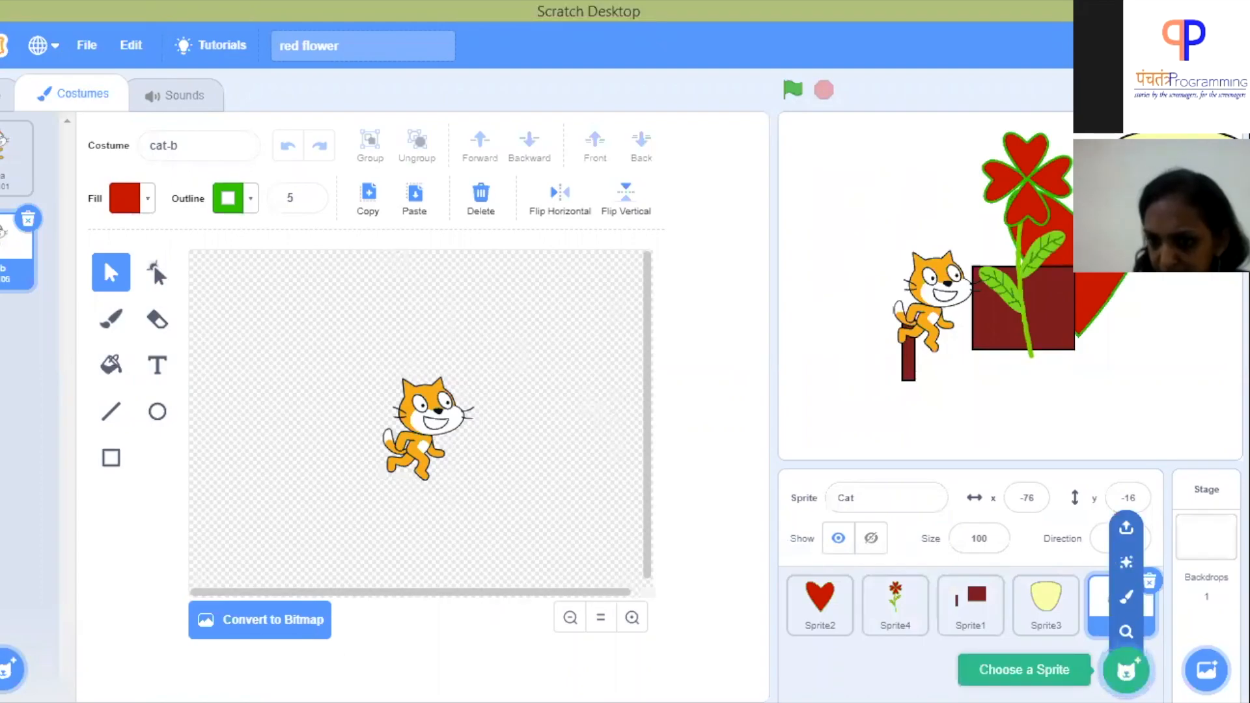
Add a random surprise sprite, try moving the wand shape in its costume, and delete the sprite
{"action": "left_click", "coordinate": [1127, 564]}
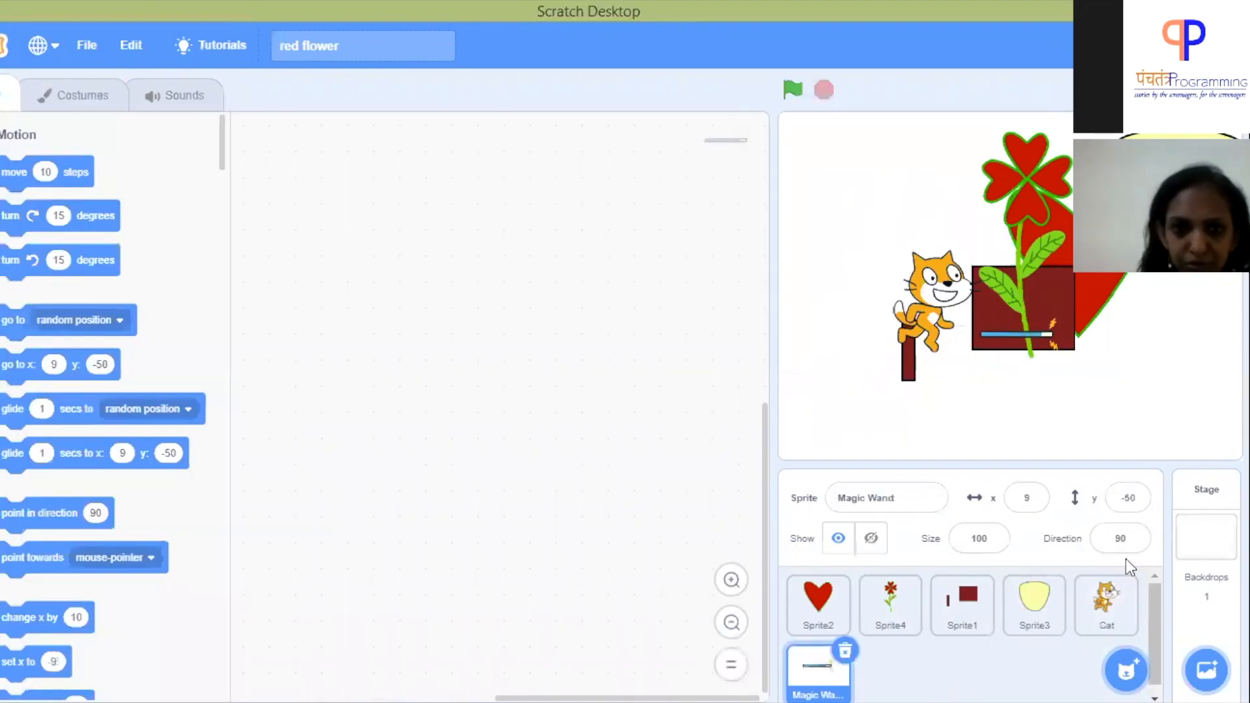
{"action": "left_click", "coordinate": [82, 95]}
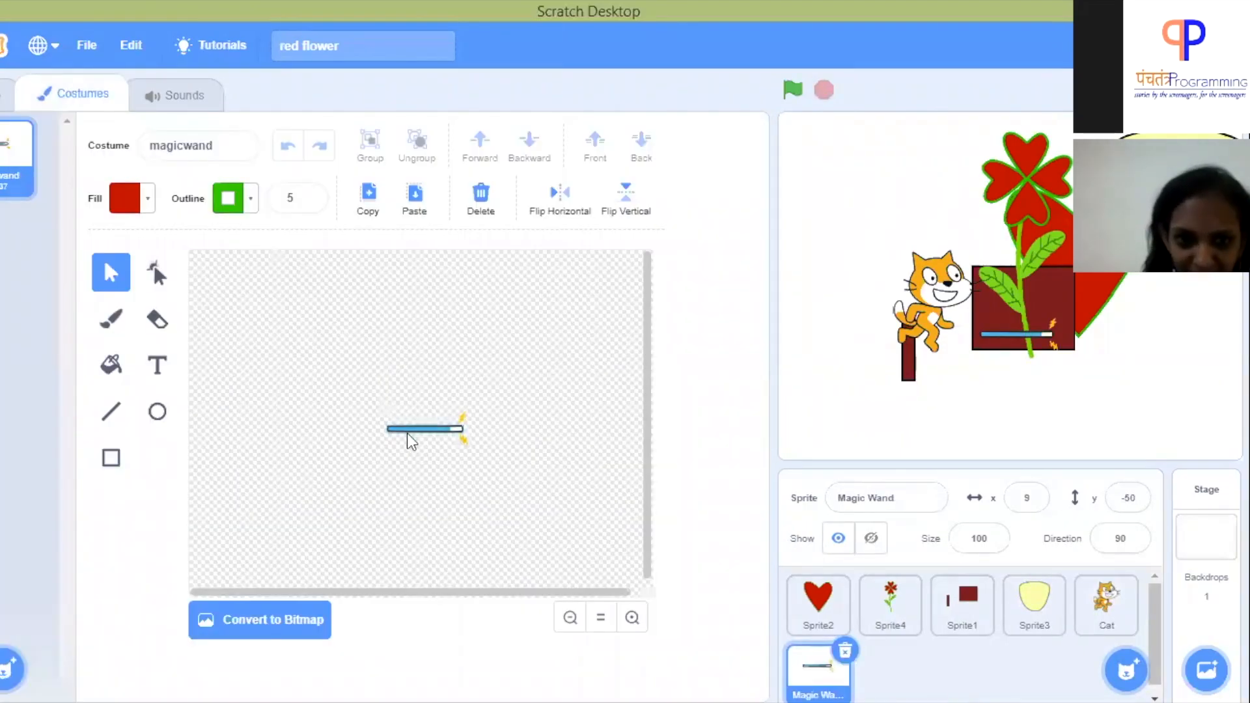
{"action": "left_click_drag", "start_coordinate": [408, 428], "coordinate": [374, 386]}
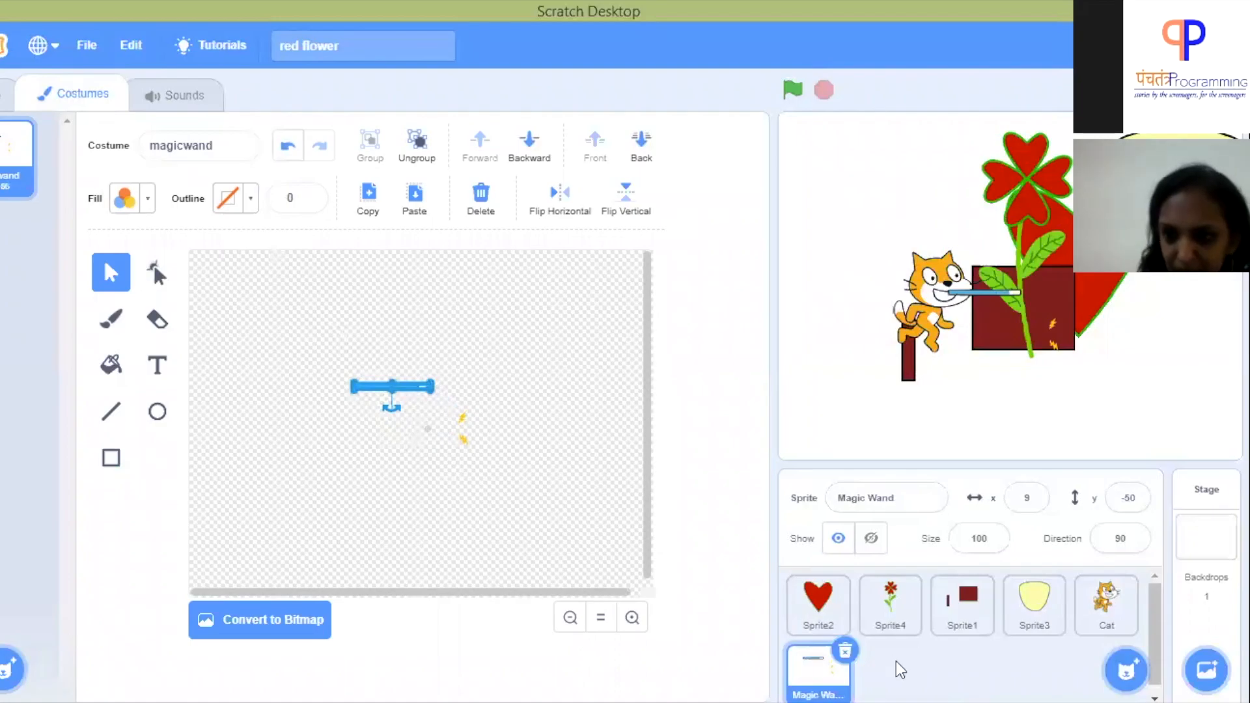
{"action": "left_click", "coordinate": [845, 649]}
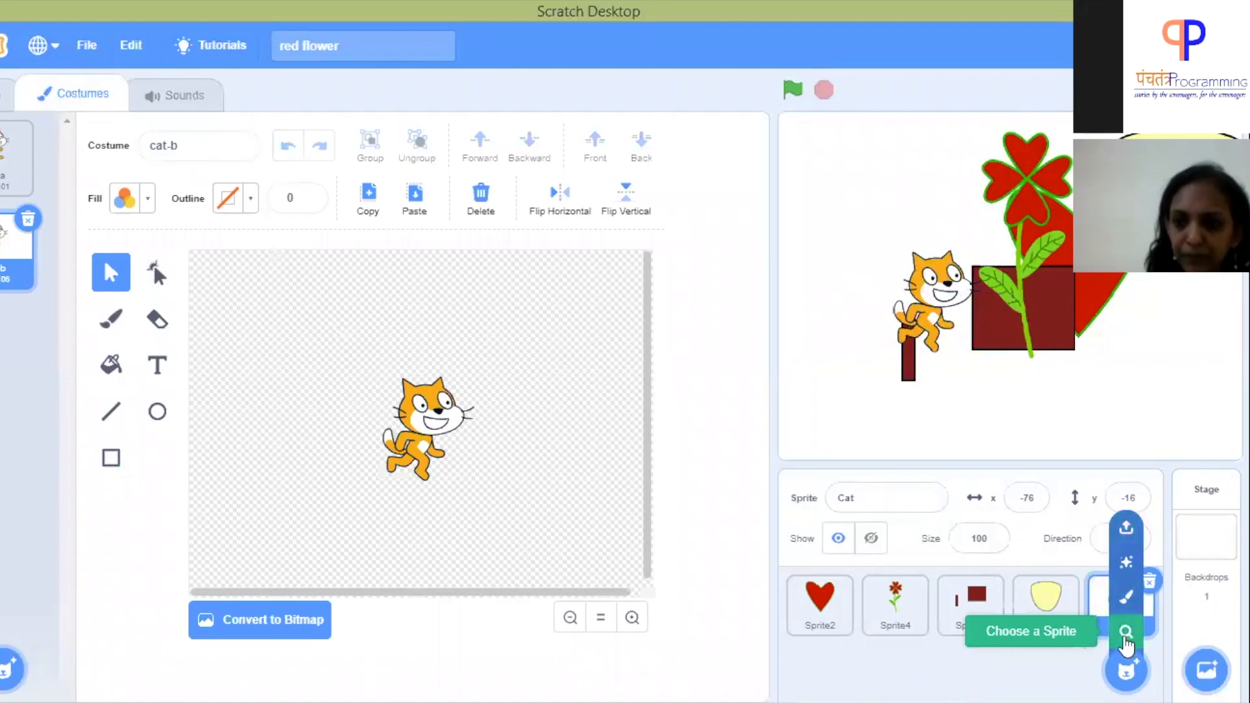
Create a blank sprite to paint and set the Brush tool's size to 10
{"action": "left_click", "coordinate": [1127, 602]}
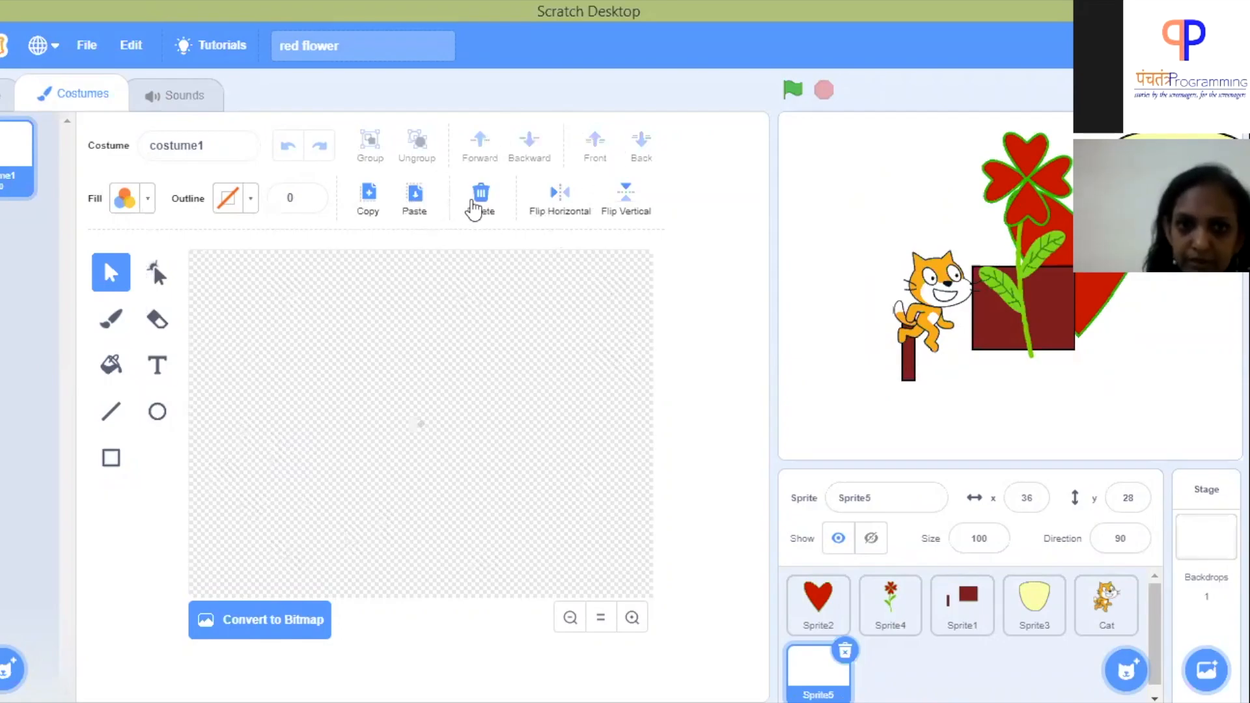
{"action": "left_click", "coordinate": [551, 215]}
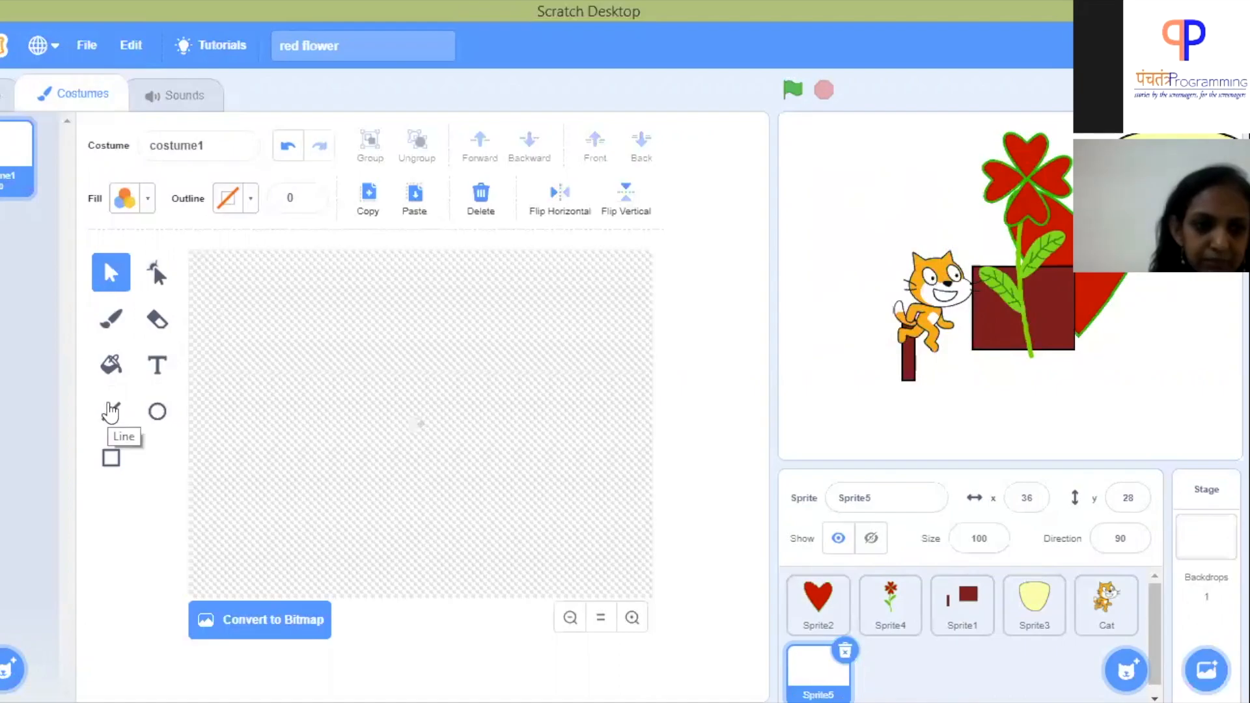
{"action": "left_click", "coordinate": [112, 461]}
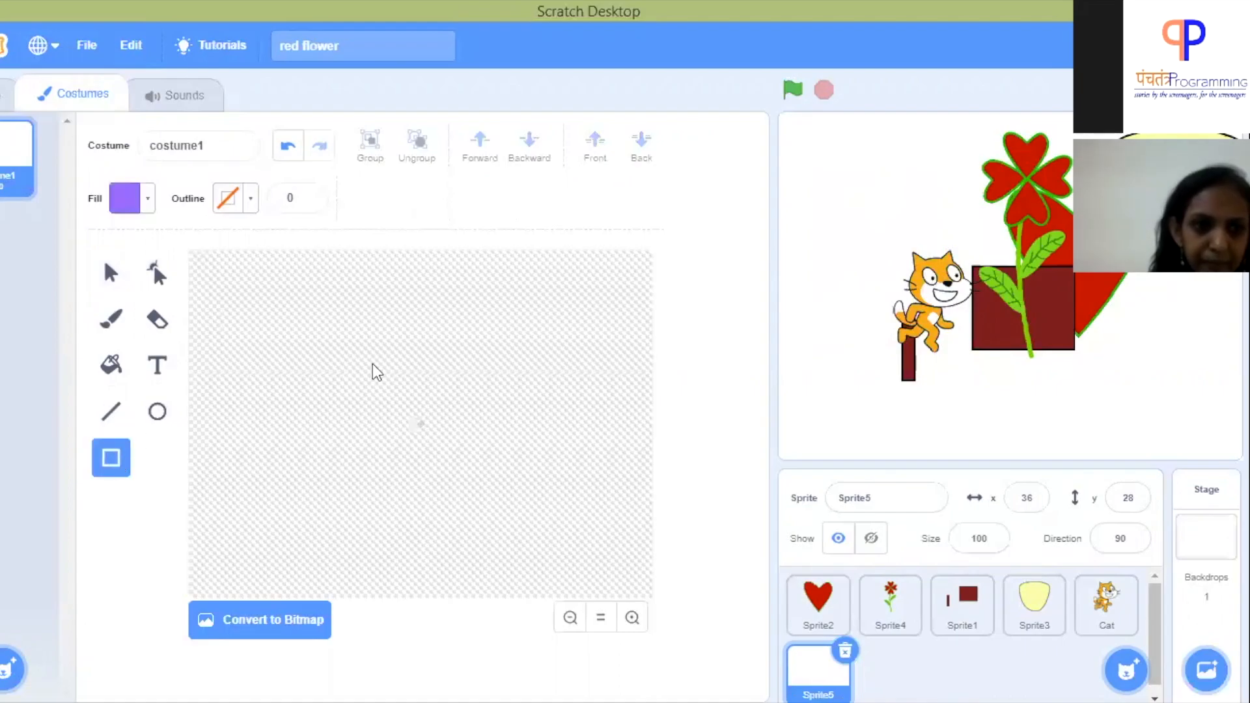
{"action": "left_click", "coordinate": [112, 320]}
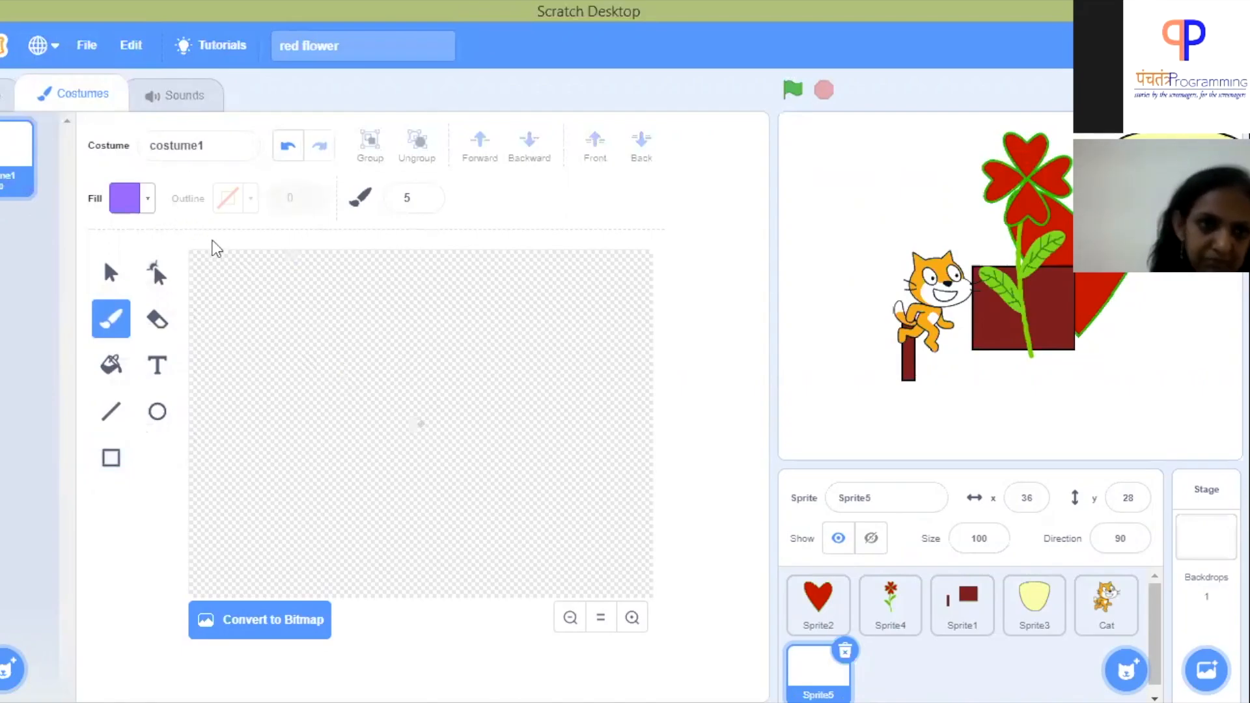
{"action": "left_click", "coordinate": [421, 193]}
{"action": "type", "text": "10"}
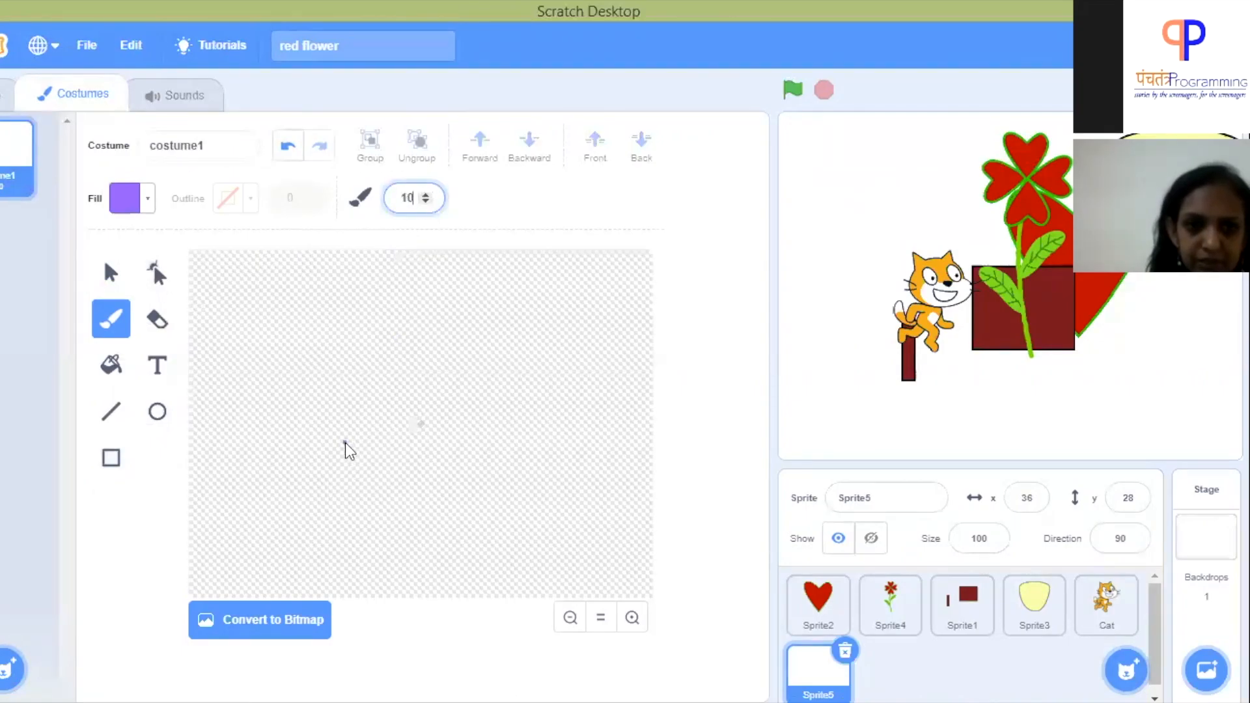
Paint a closed purple freehand loop left of the canvas centre and a smaller open loop beside it on the right
{"action": "left_click_drag", "start_coordinate": [319, 374], "coordinate": [341, 335]}
{"action": "mouse_move", "coordinate": [423, 342]}
{"action": "left_mouse_down"}
{"action": "mouse_move", "coordinate": [449, 456]}
{"action": "mouse_move", "coordinate": [368, 511]}
{"action": "left_mouse_up"}
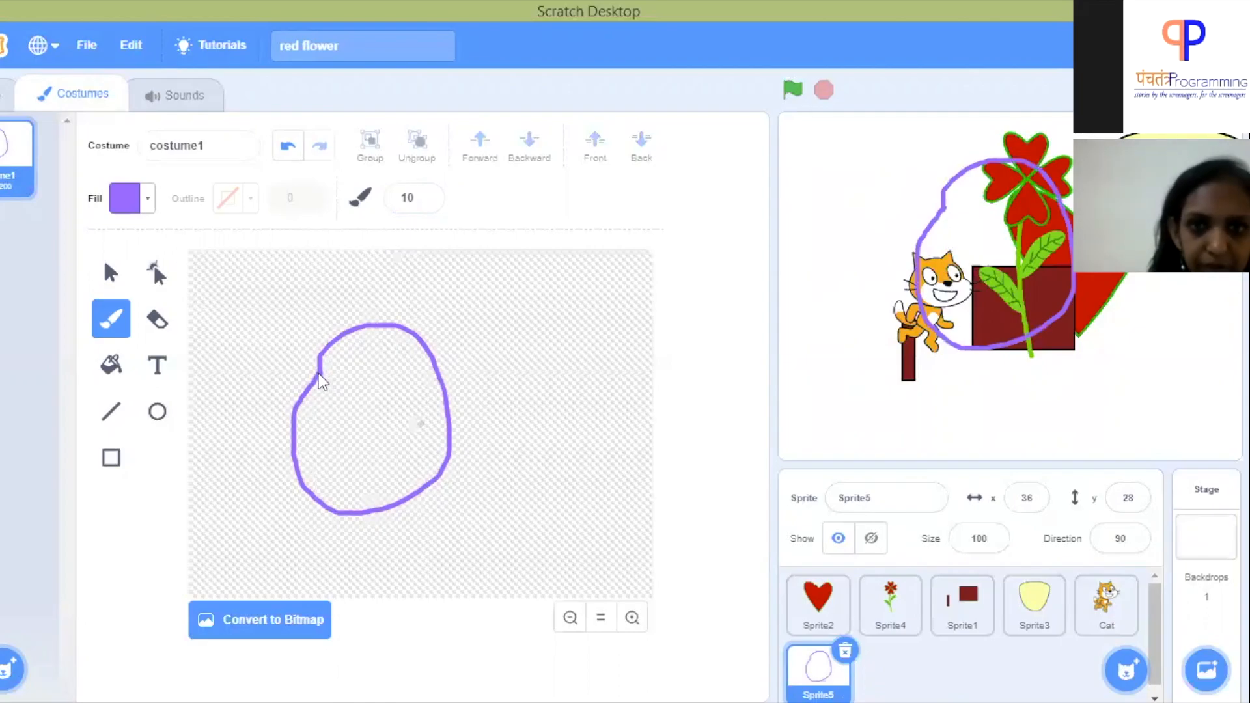
{"action": "mouse_move", "coordinate": [544, 323]}
{"action": "left_mouse_down"}
{"action": "mouse_move", "coordinate": [513, 438]}
{"action": "mouse_move", "coordinate": [445, 334]}
{"action": "left_mouse_up"}
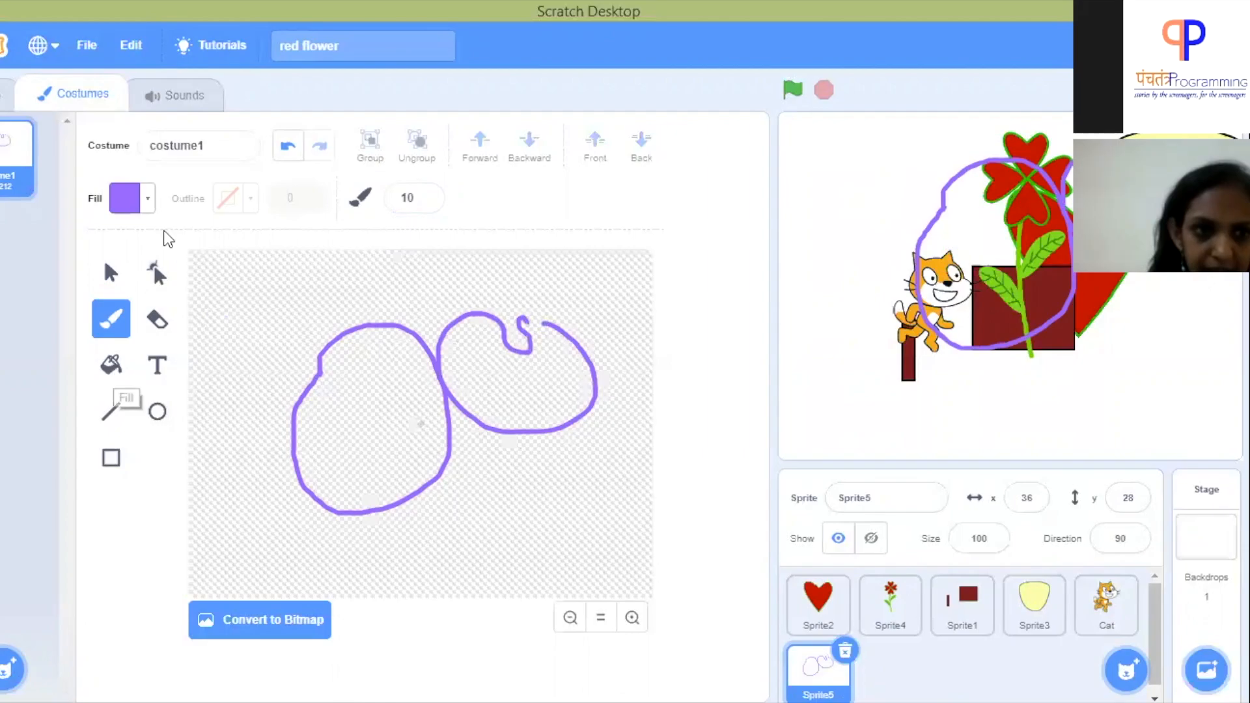
Set the fill to yellow with Color 18 and fill the closed freehand loop with it
{"action": "left_click", "coordinate": [149, 197]}
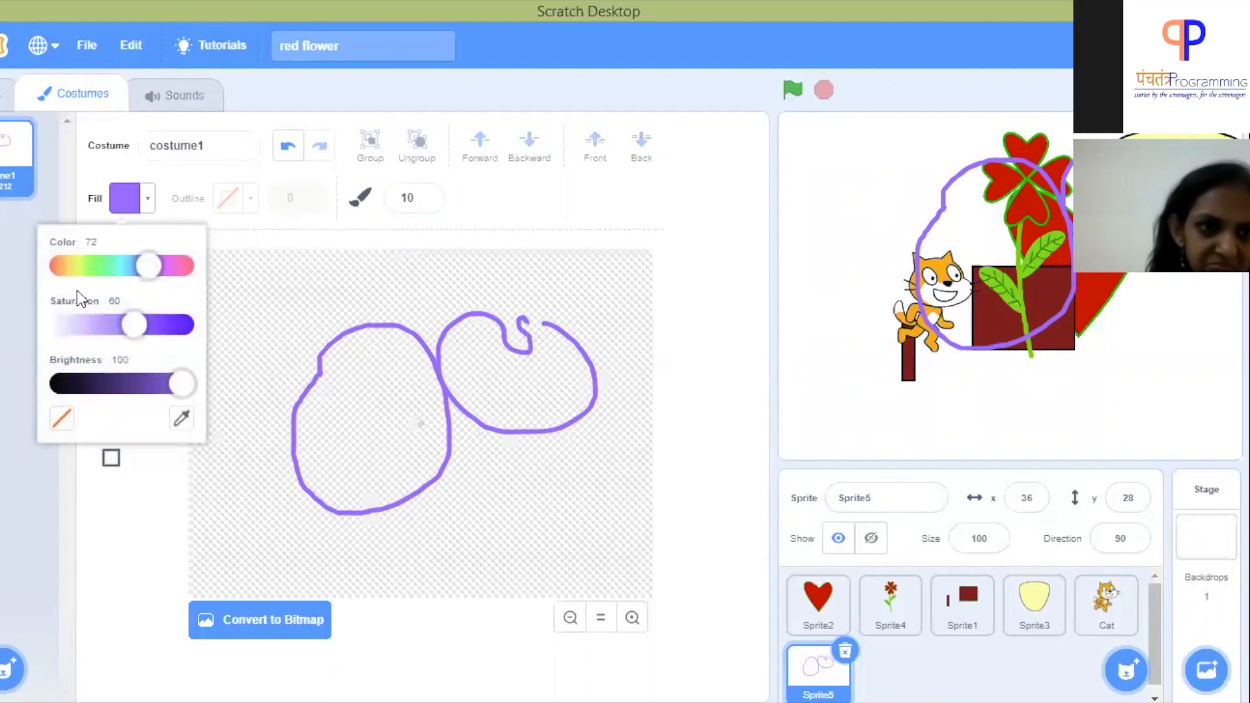
{"action": "left_click", "coordinate": [76, 268]}
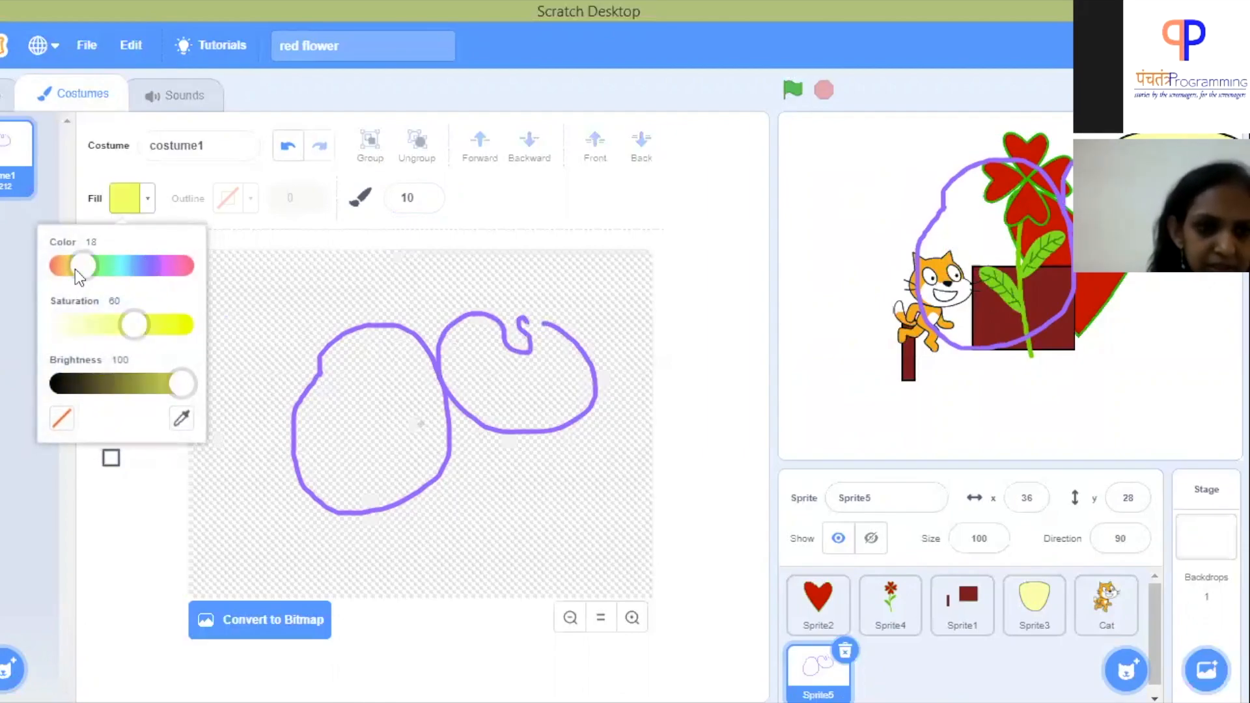
{"action": "left_click", "coordinate": [185, 177]}
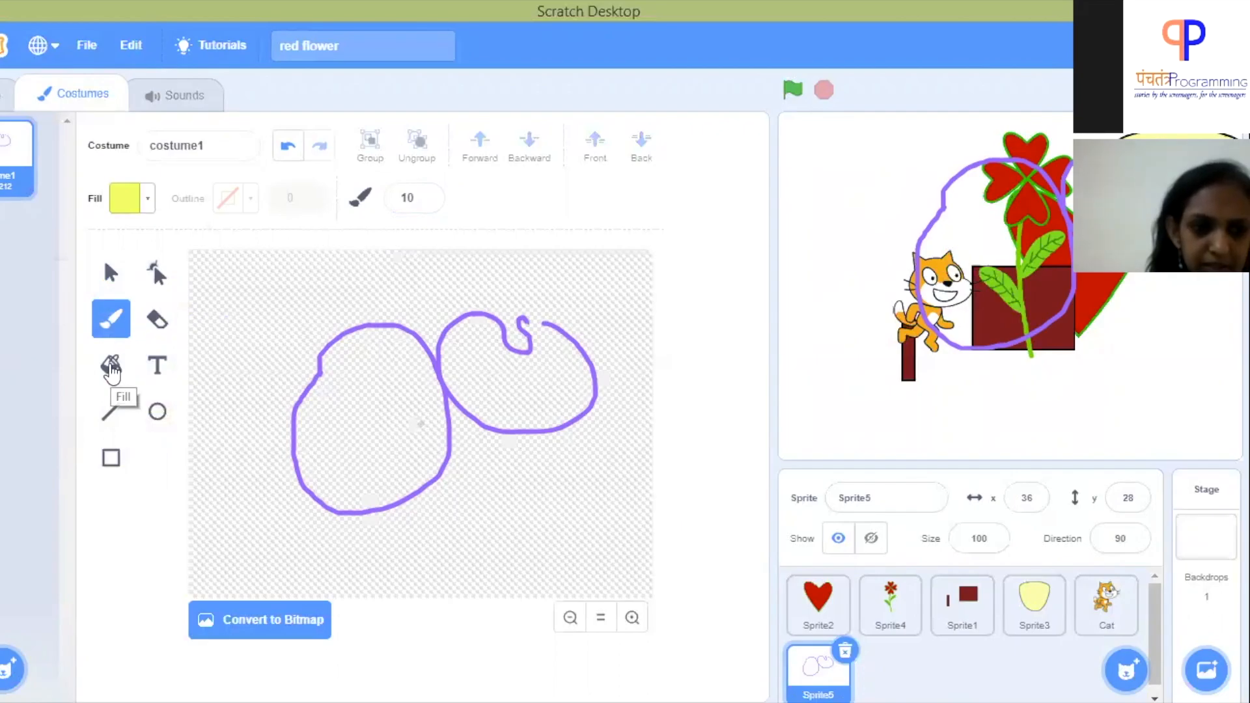
{"action": "left_click", "coordinate": [112, 368]}
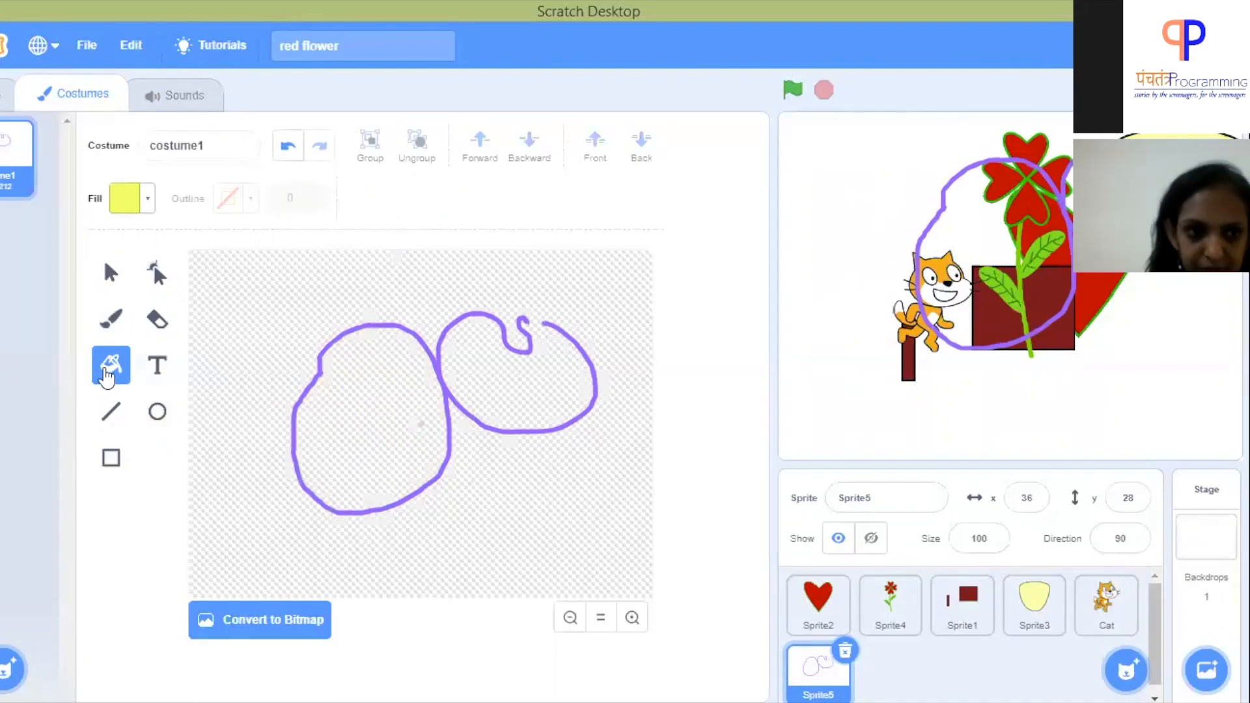
{"action": "left_click", "coordinate": [347, 408]}
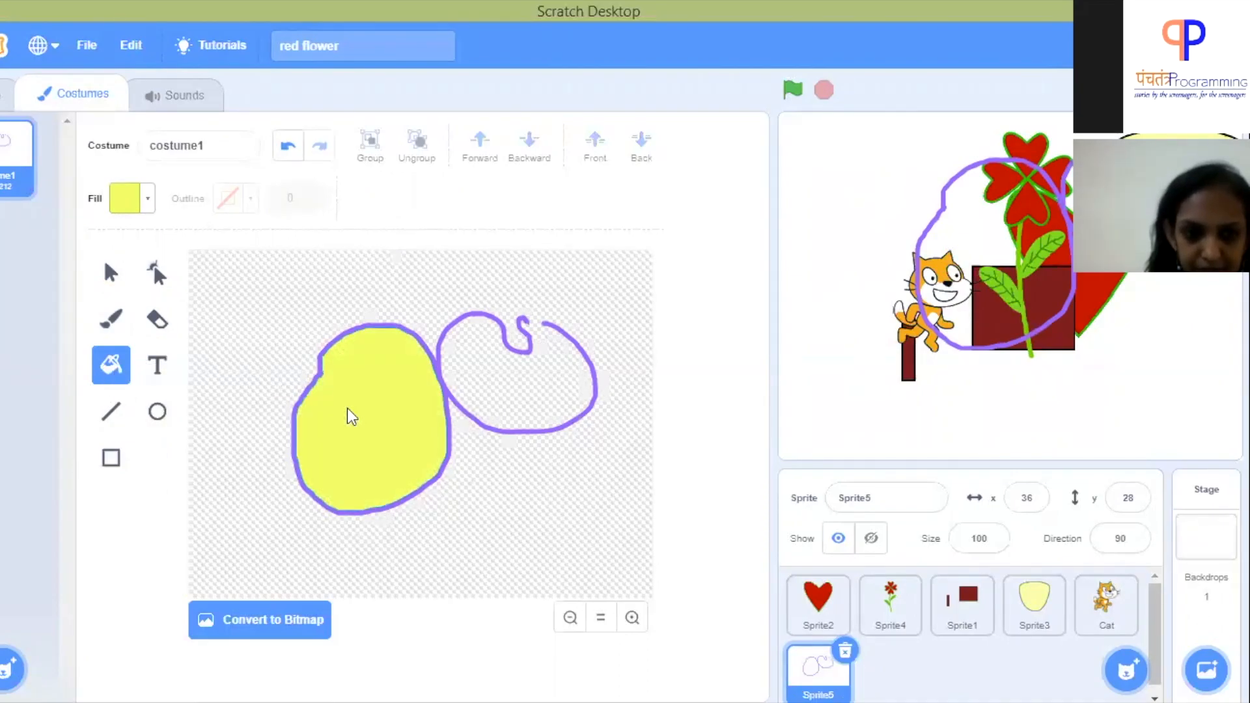
{"action": "left_click", "coordinate": [346, 407]}
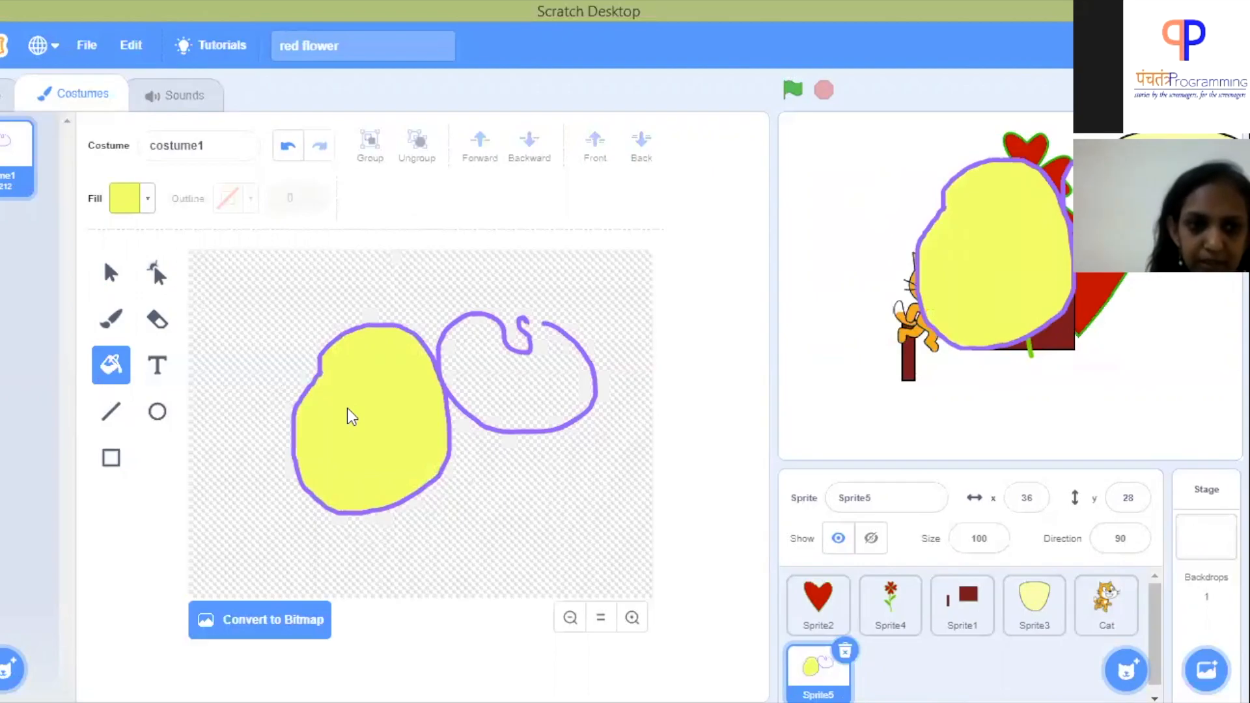
Set up the Text tool with the Handwriting font and a dark blue fill, using Color 65 and a lower brightness
{"action": "left_click", "coordinate": [159, 372]}
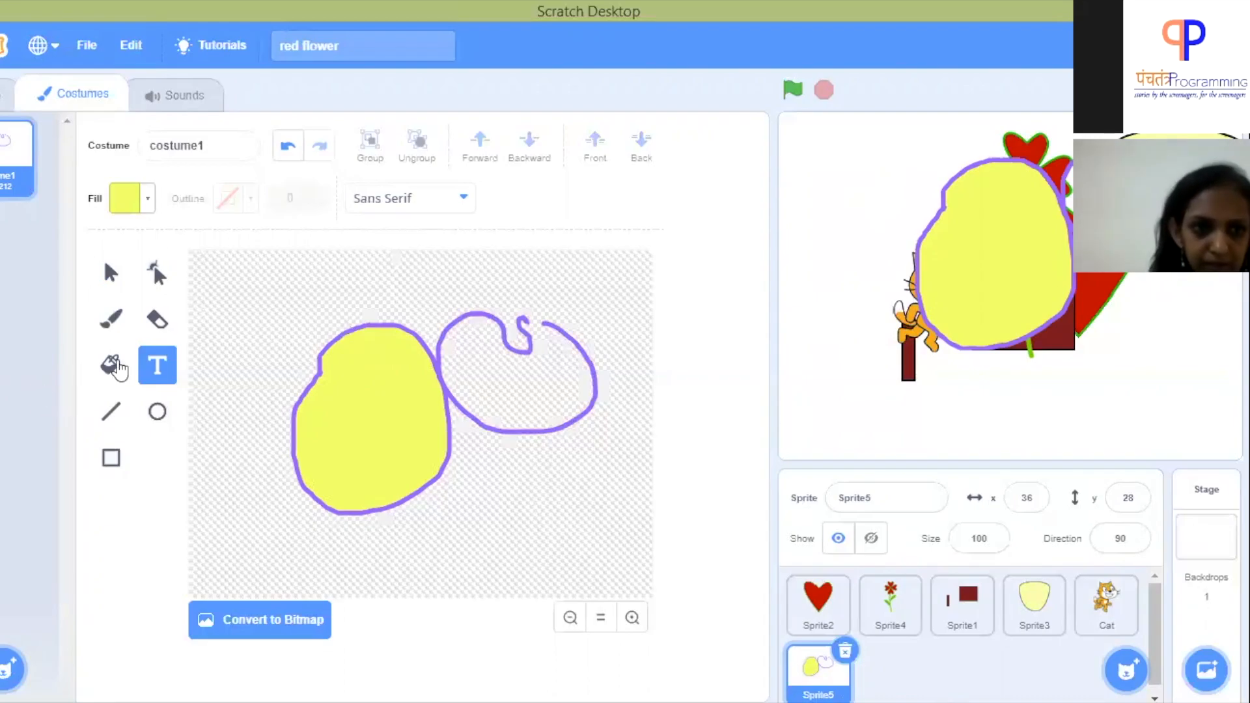
{"action": "left_click", "coordinate": [246, 272]}
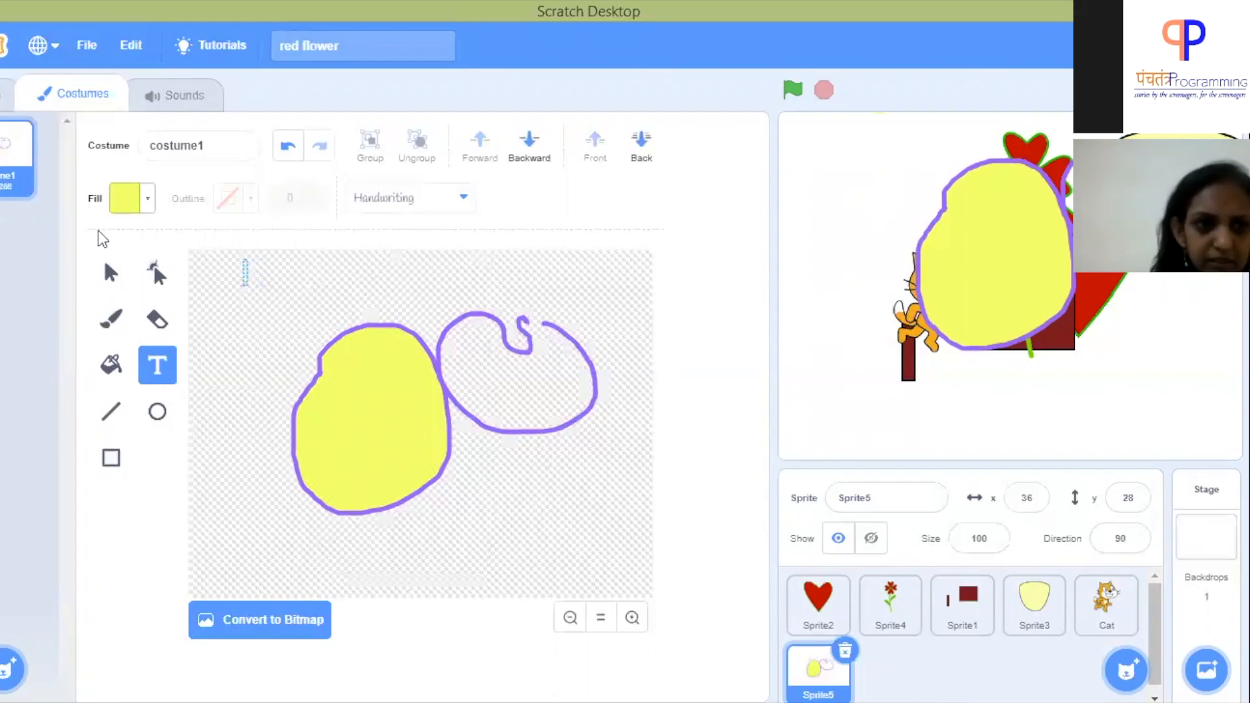
{"action": "left_click", "coordinate": [150, 200]}
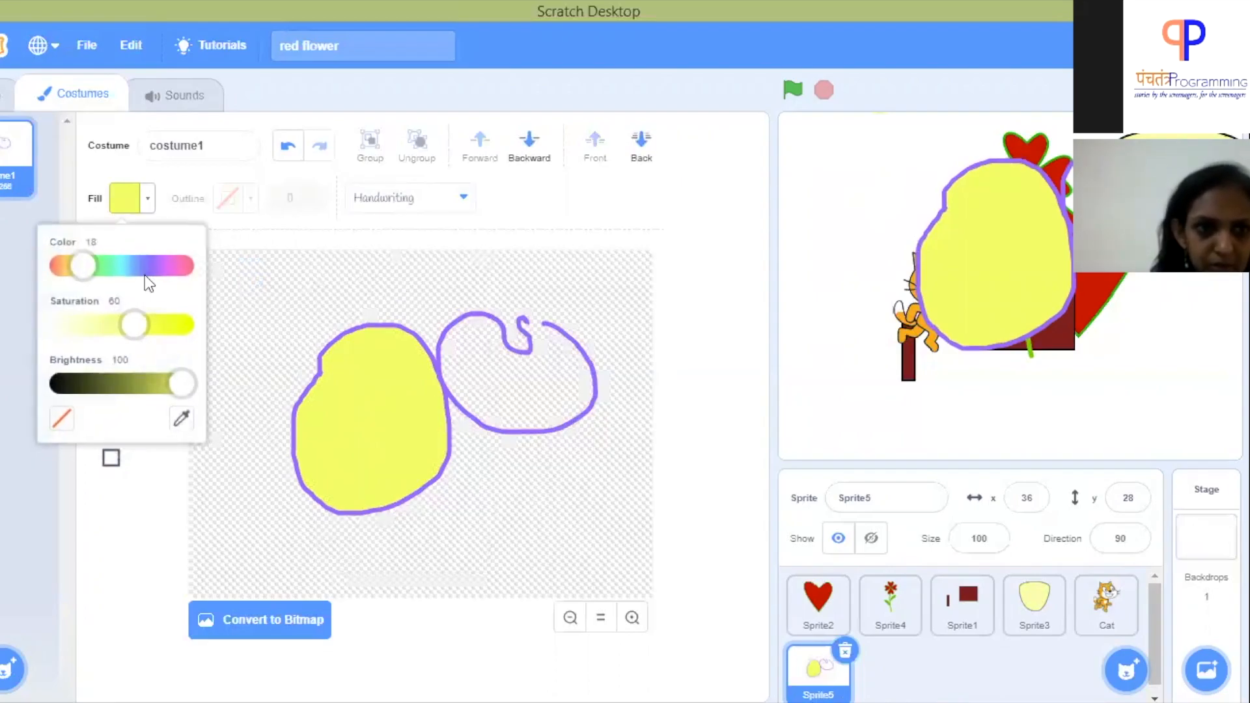
{"action": "left_click", "coordinate": [139, 266]}
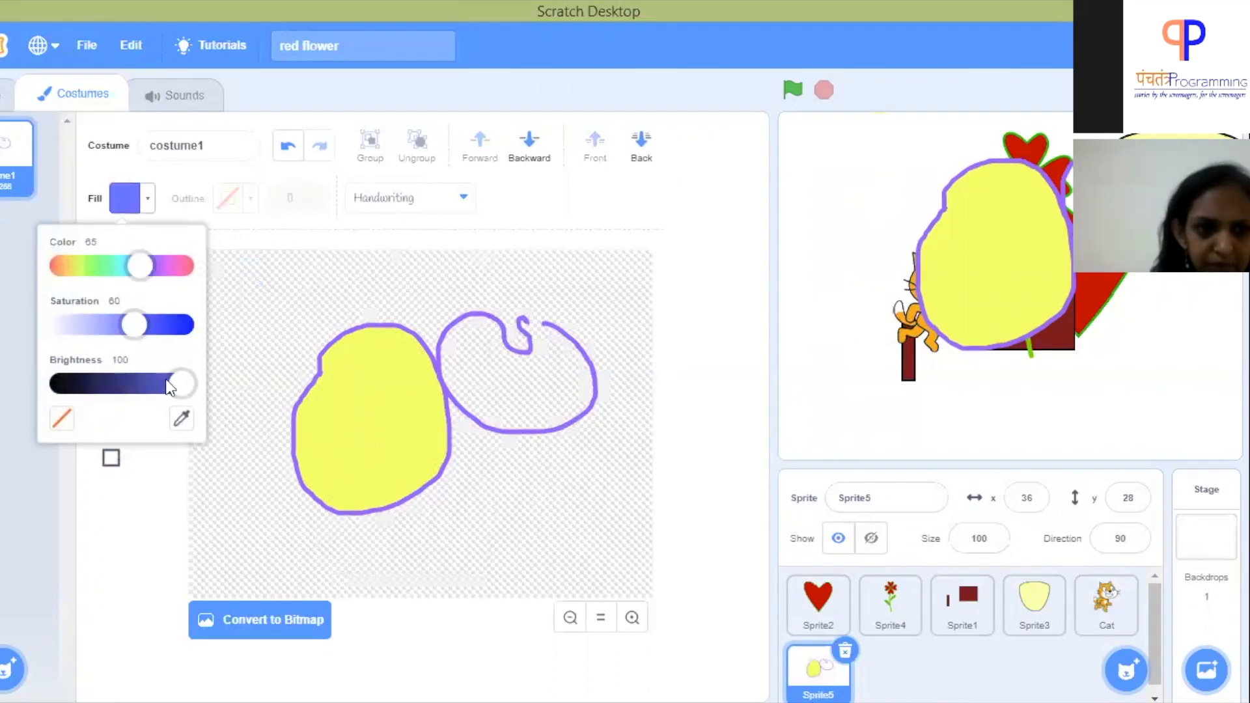
{"action": "left_click_drag", "start_coordinate": [183, 385], "coordinate": [134, 384]}
Add the text "fantastic" above the yellow shape
{"action": "left_click", "coordinate": [291, 269]}
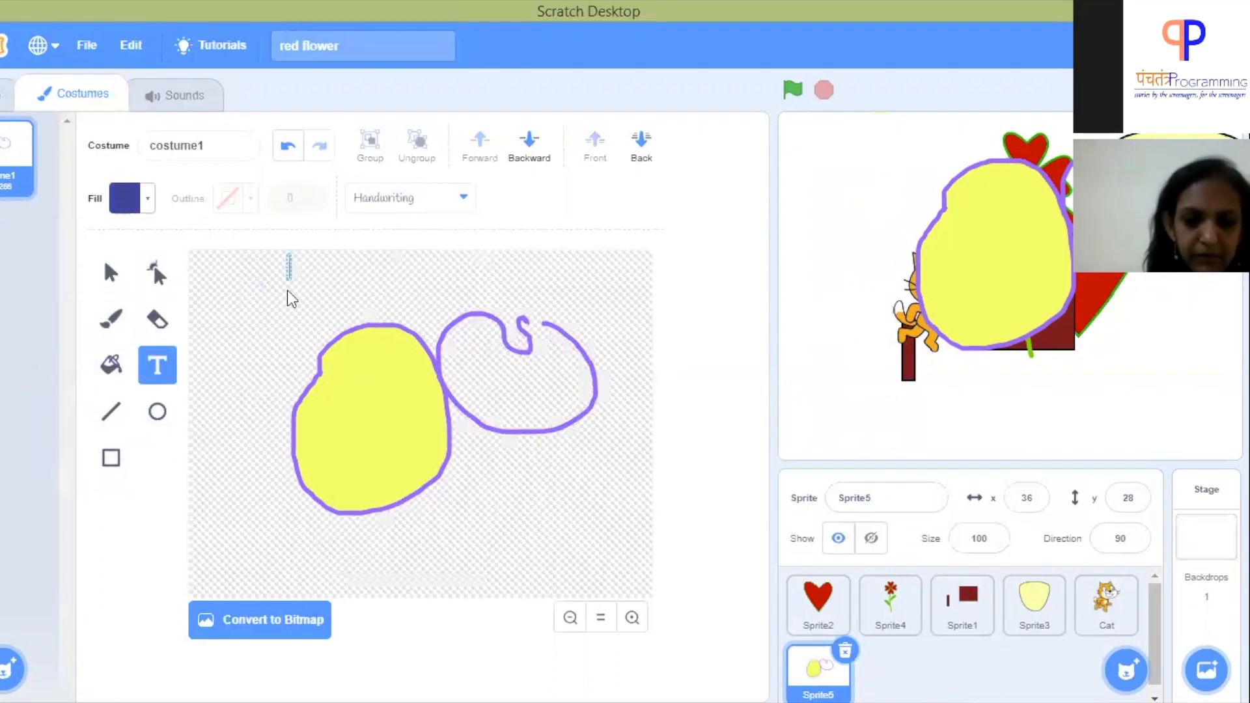
{"action": "type", "text": "fa"}
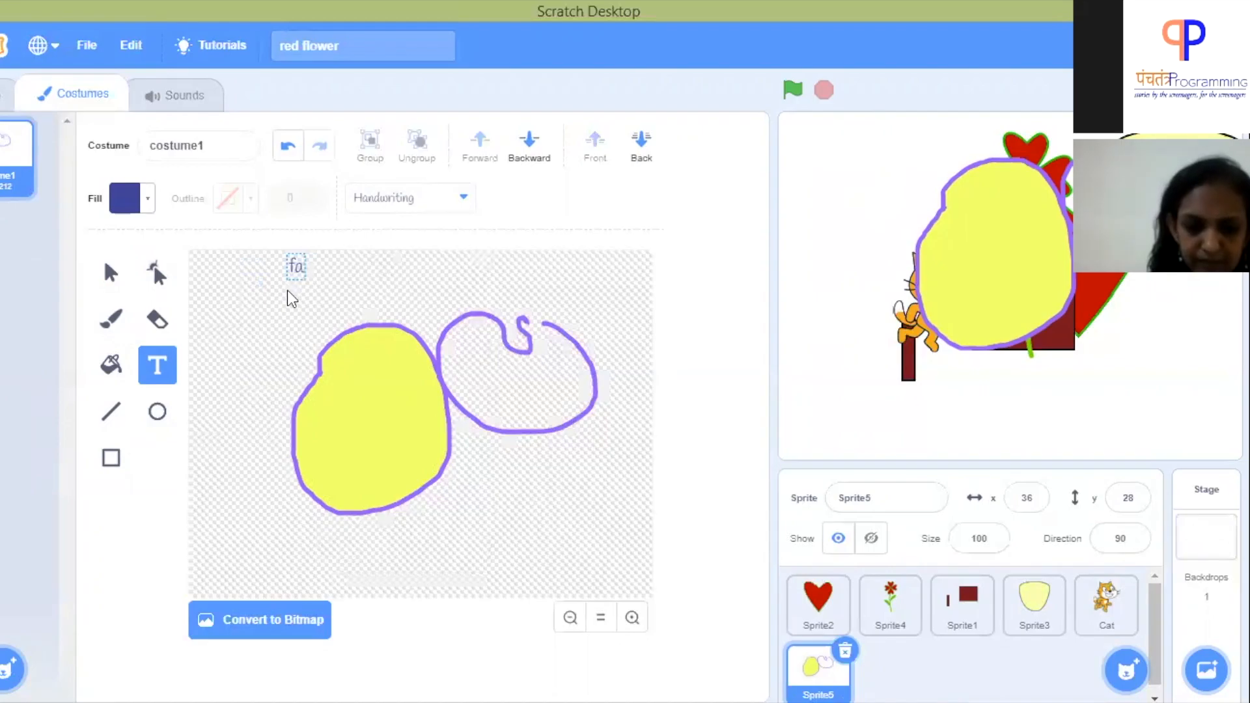
{"action": "type", "text": "ntasti"}
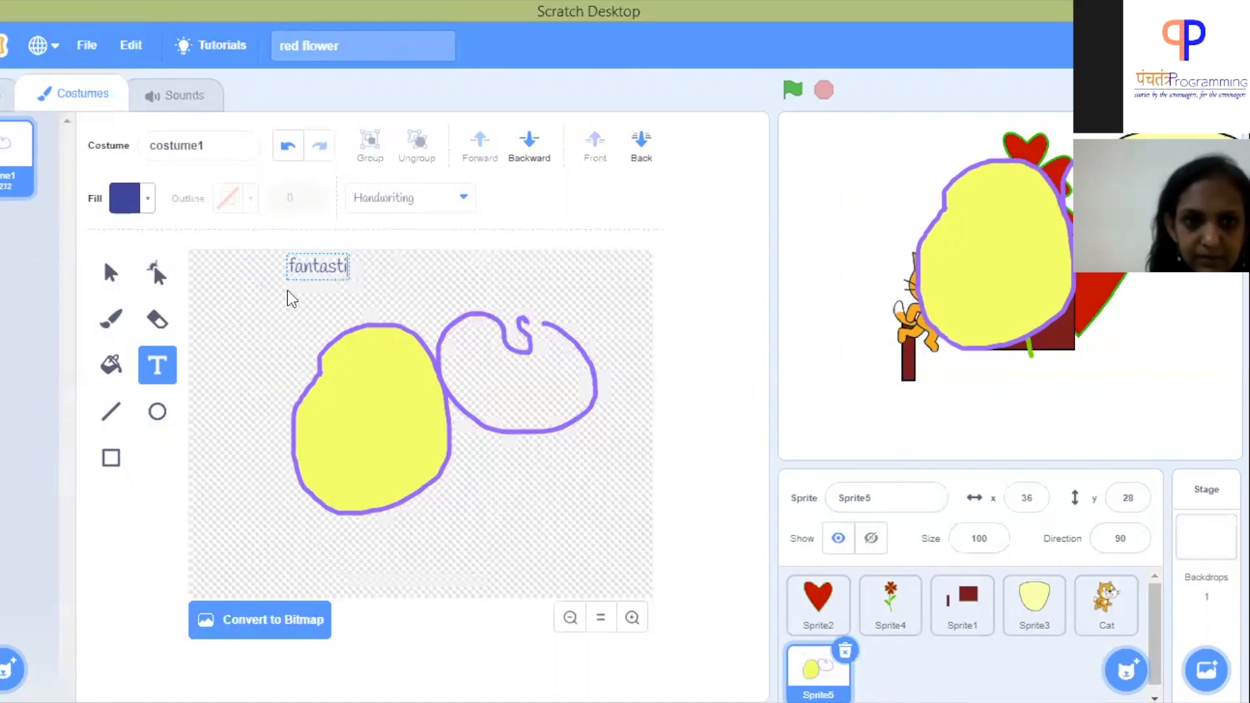
{"action": "type", "text": "c"}
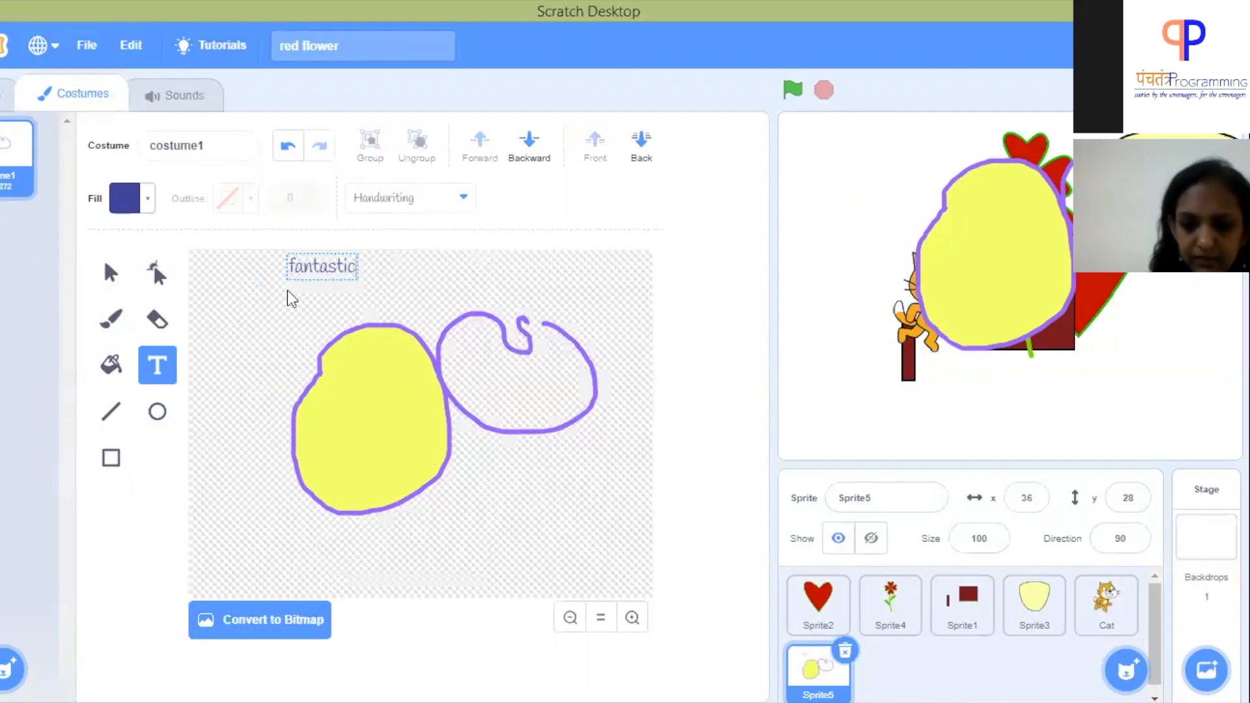
{"action": "key", "text": "Return"}
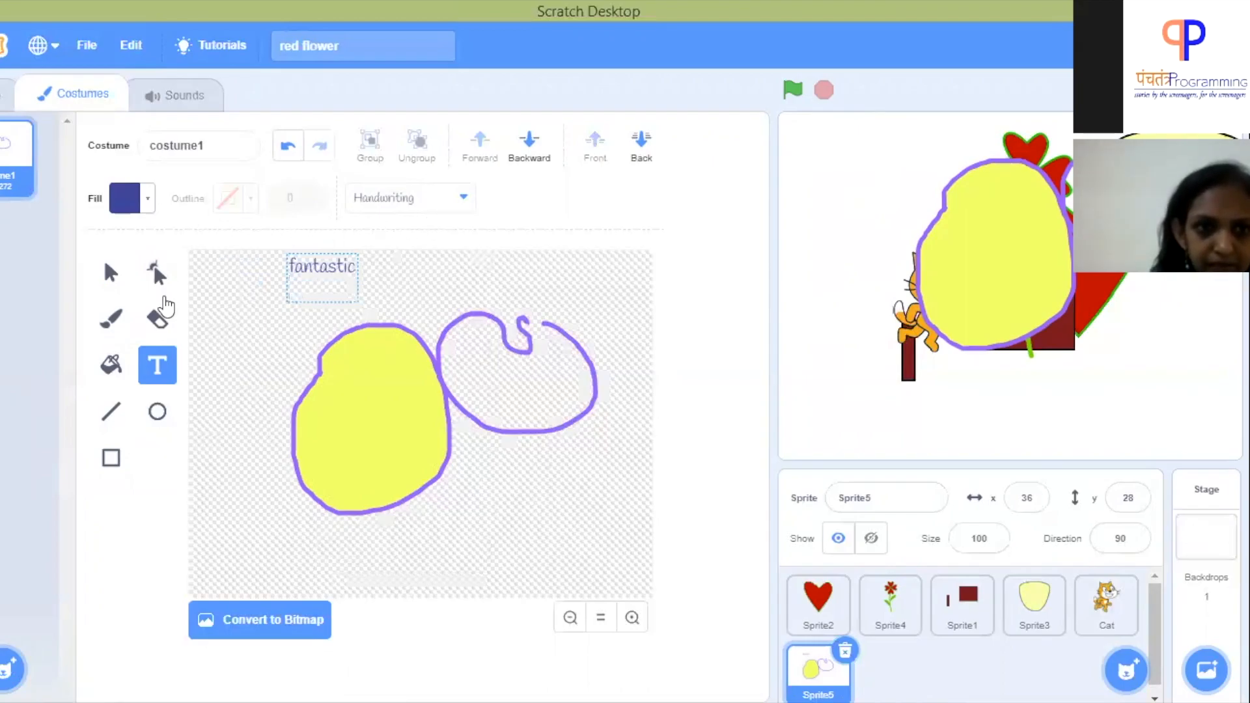
Enlarge the "fantastic" text to nearly twice its size and move it slightly down, close to the yellow shape
{"action": "left_click", "coordinate": [112, 277]}
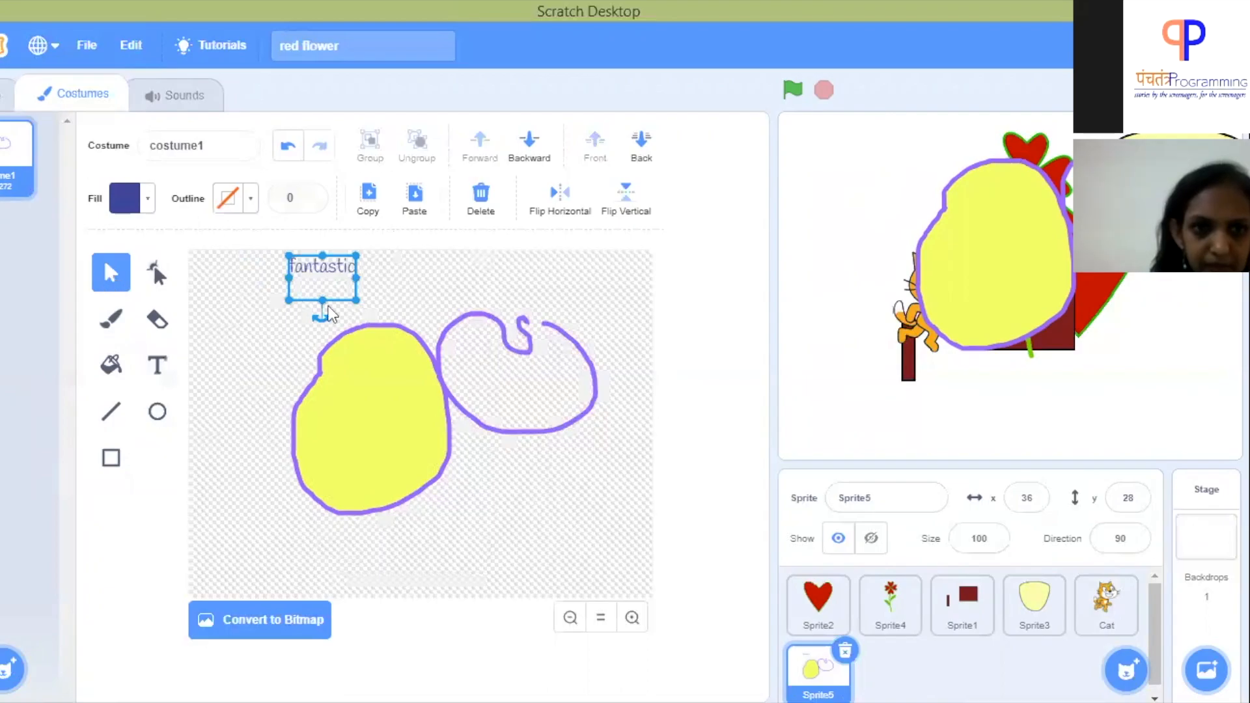
{"action": "left_click_drag", "start_coordinate": [285, 296], "coordinate": [229, 334]}
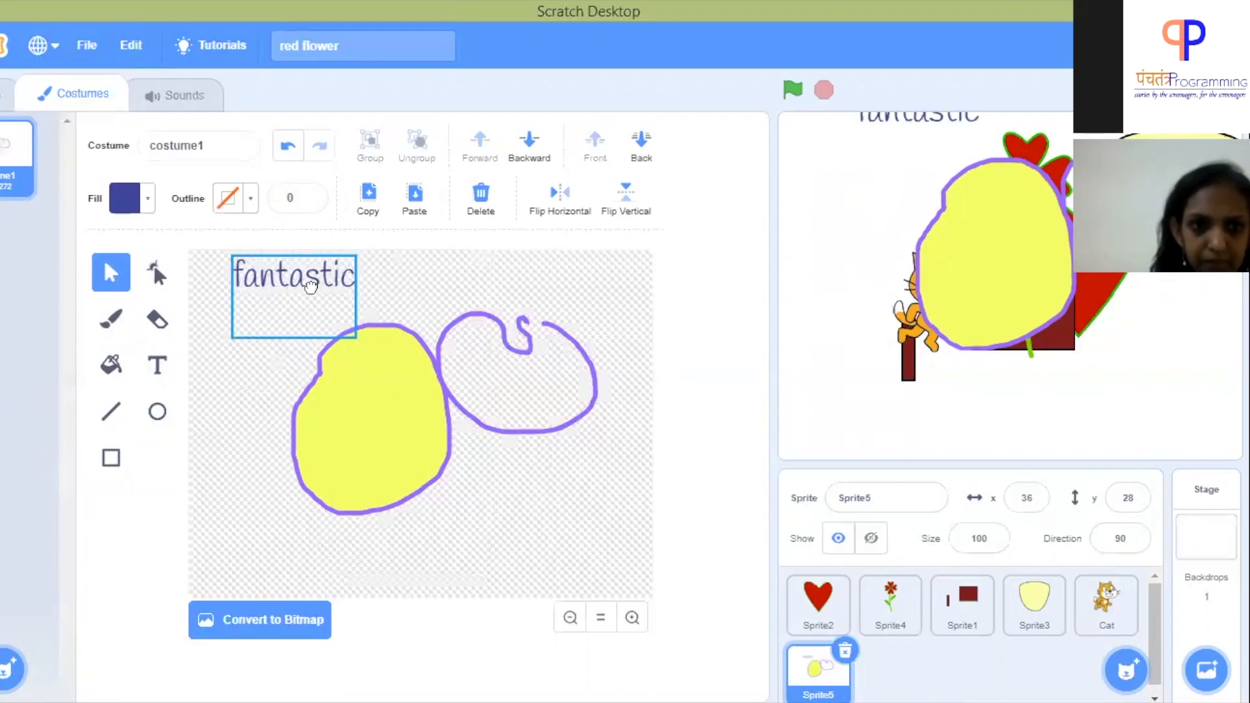
{"action": "left_click_drag", "start_coordinate": [314, 287], "coordinate": [307, 310]}
{"action": "left_click", "coordinate": [378, 292]}
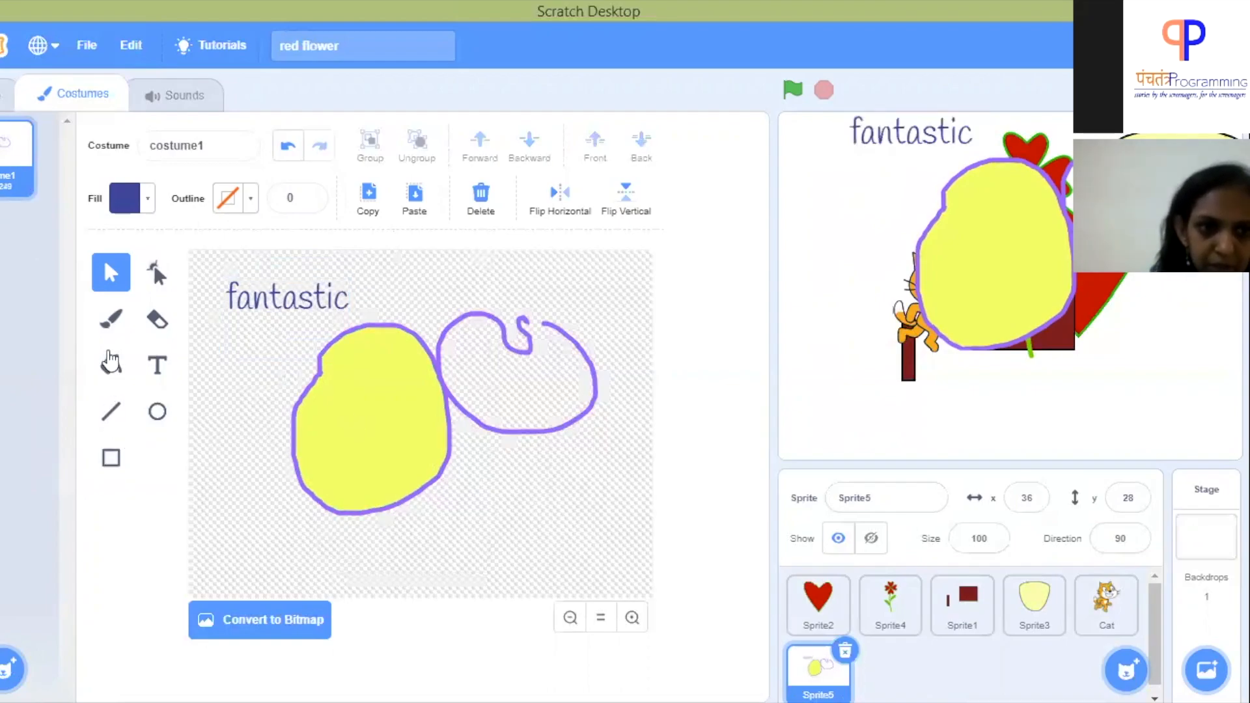
Preview the available fonts on the "fantastic" text and keep Handwriting
{"action": "left_click", "coordinate": [286, 301]}
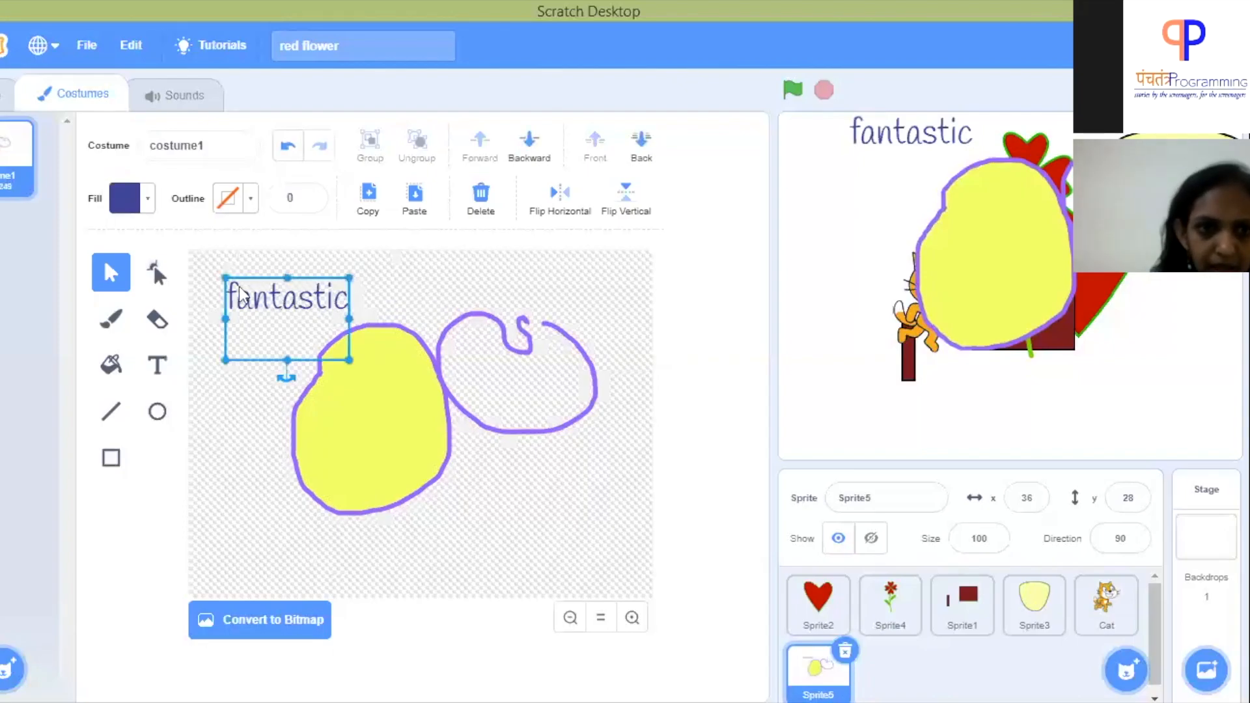
{"action": "left_click", "coordinate": [160, 366]}
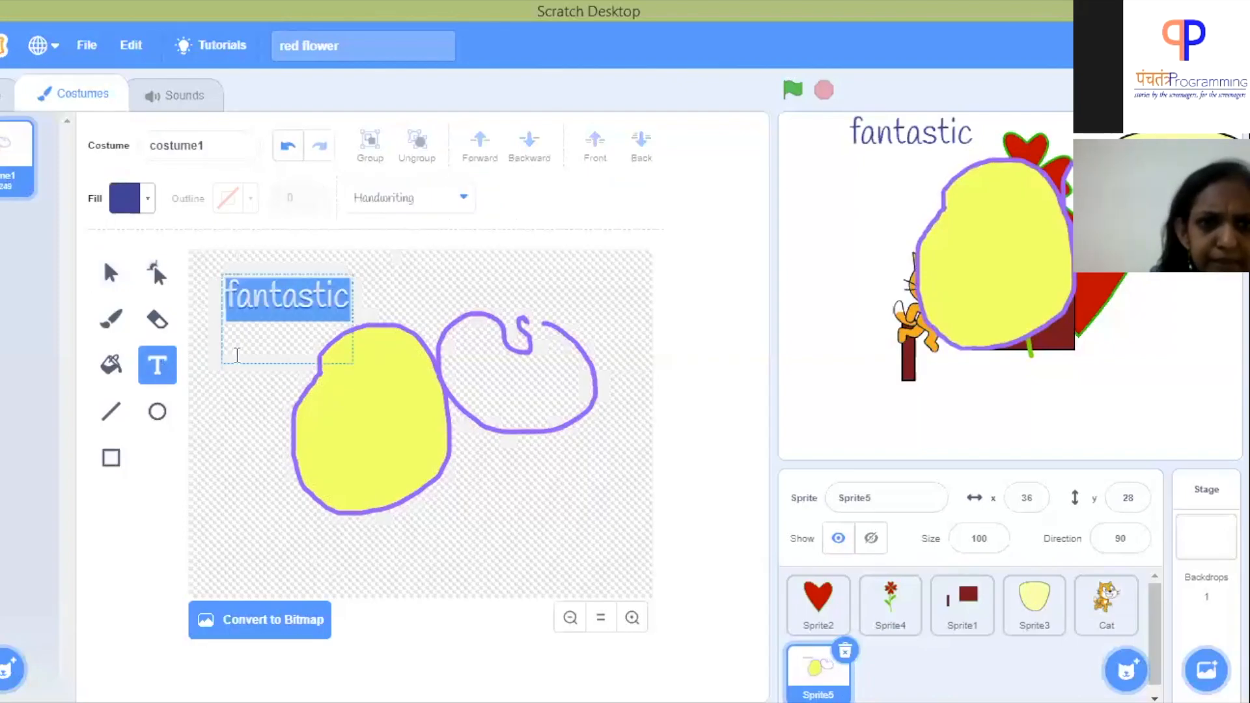
{"action": "left_click", "coordinate": [463, 197]}
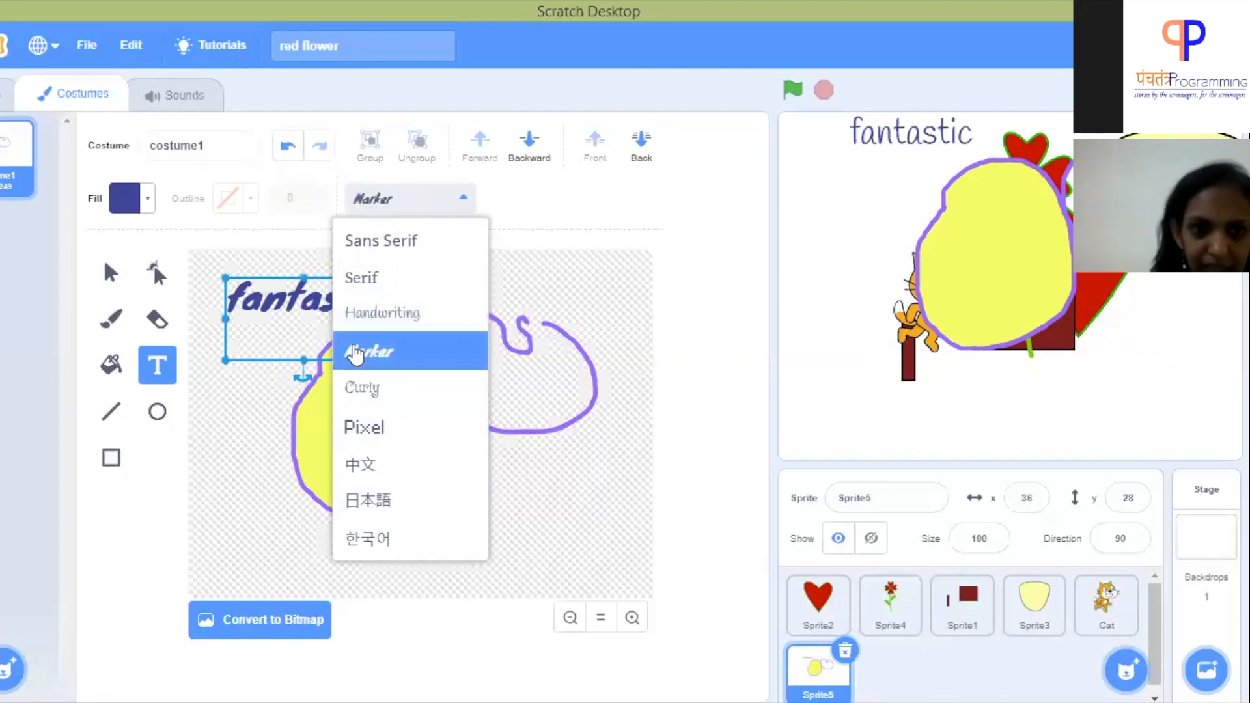
{"action": "left_click", "coordinate": [370, 315]}
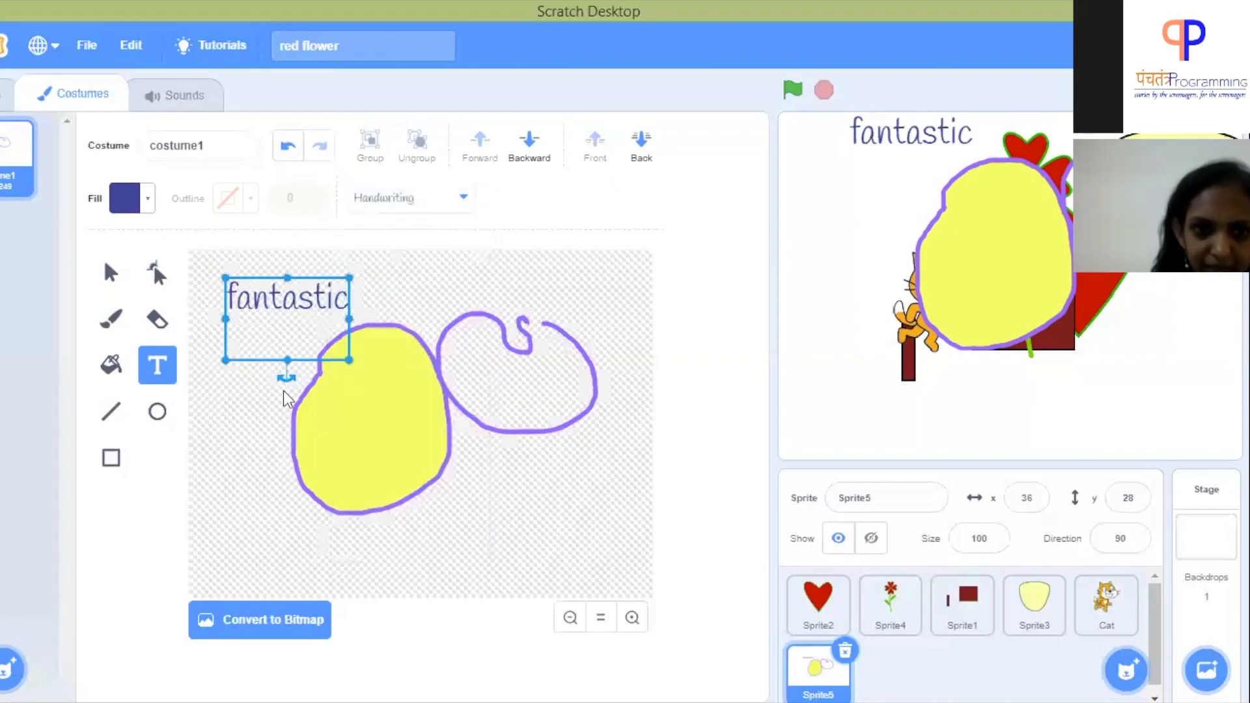
{"action": "left_click", "coordinate": [221, 410]}
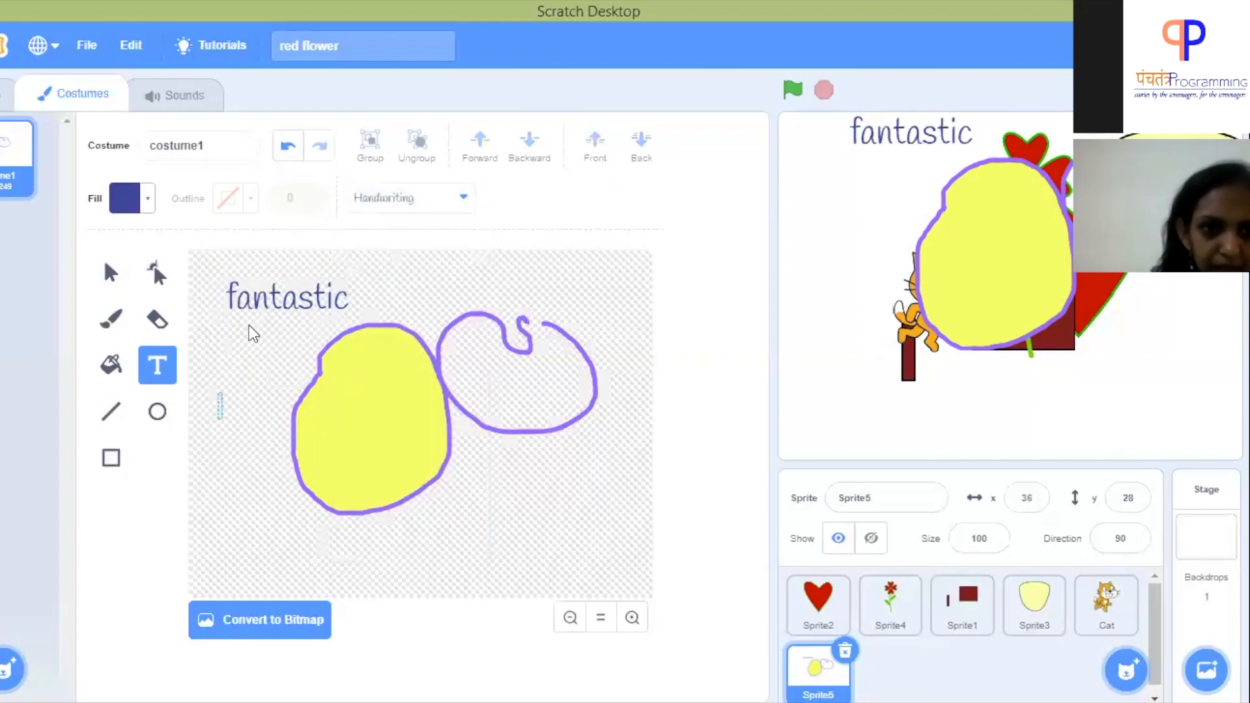
Set the Eraser size to 60 and erase the curl and upper-right part of the open purple loop
{"action": "left_click", "coordinate": [170, 328]}
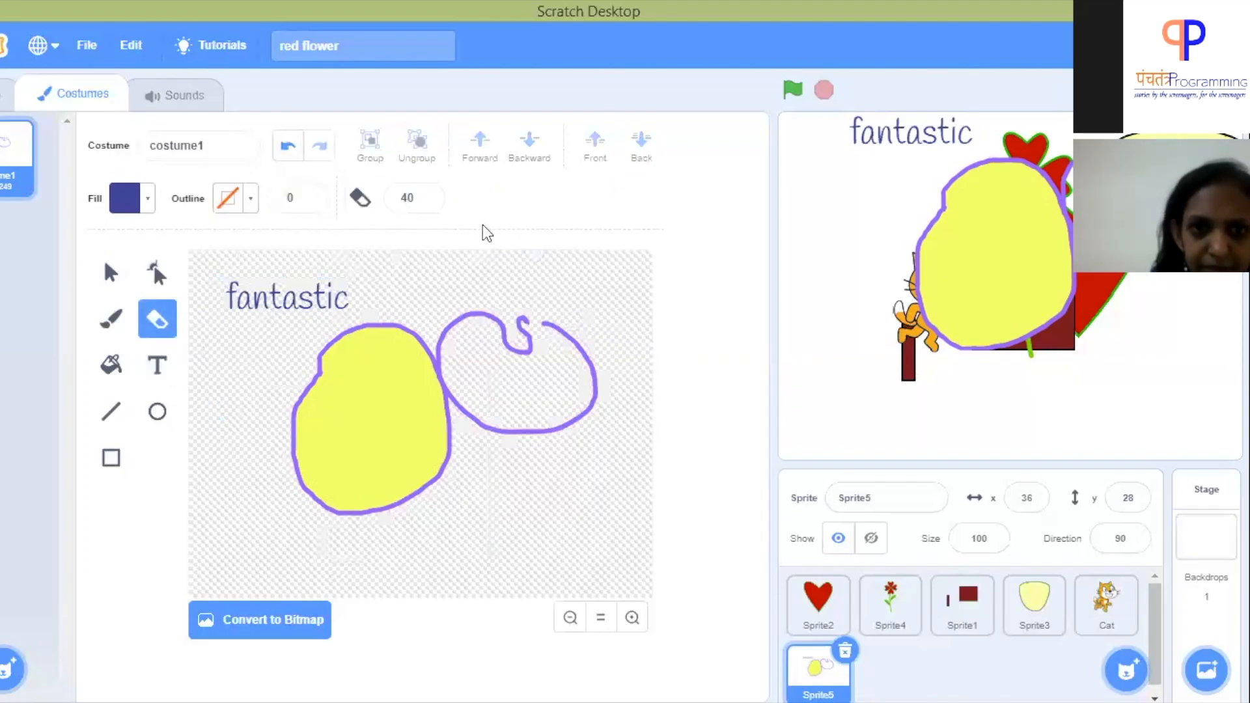
{"action": "double_click", "coordinate": [385, 198]}
{"action": "type", "text": "60"}
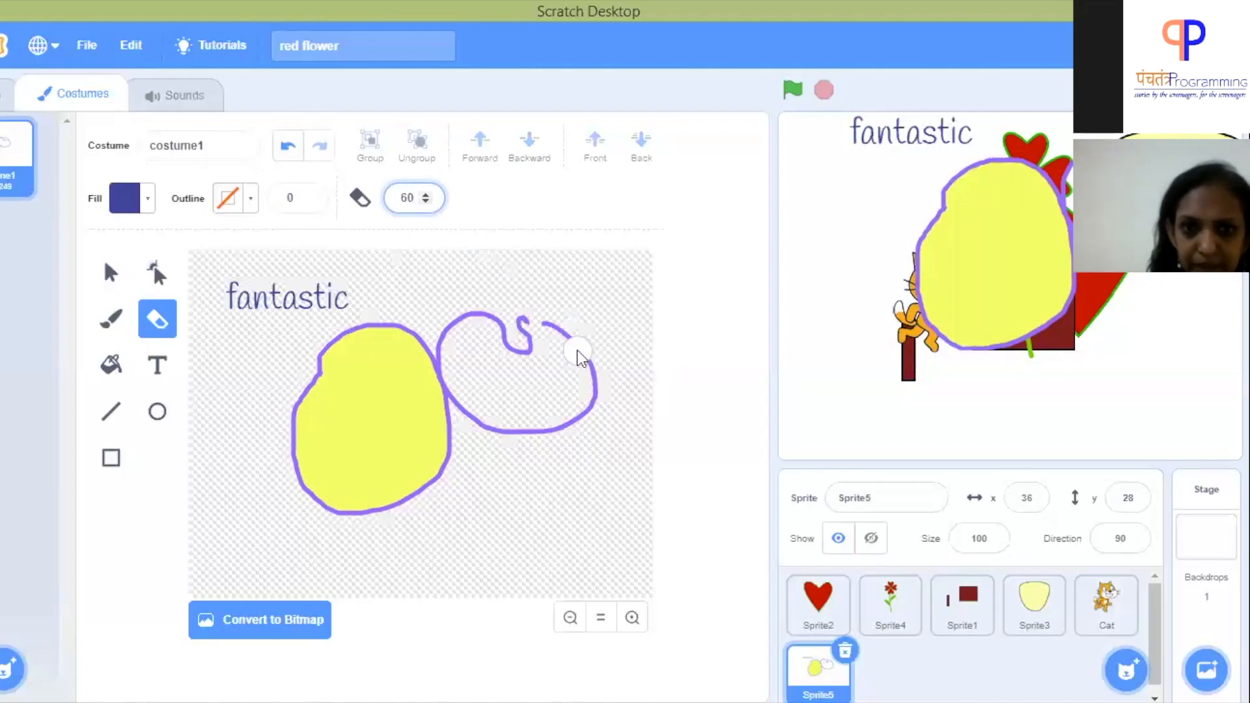
{"action": "left_click", "coordinate": [404, 197]}
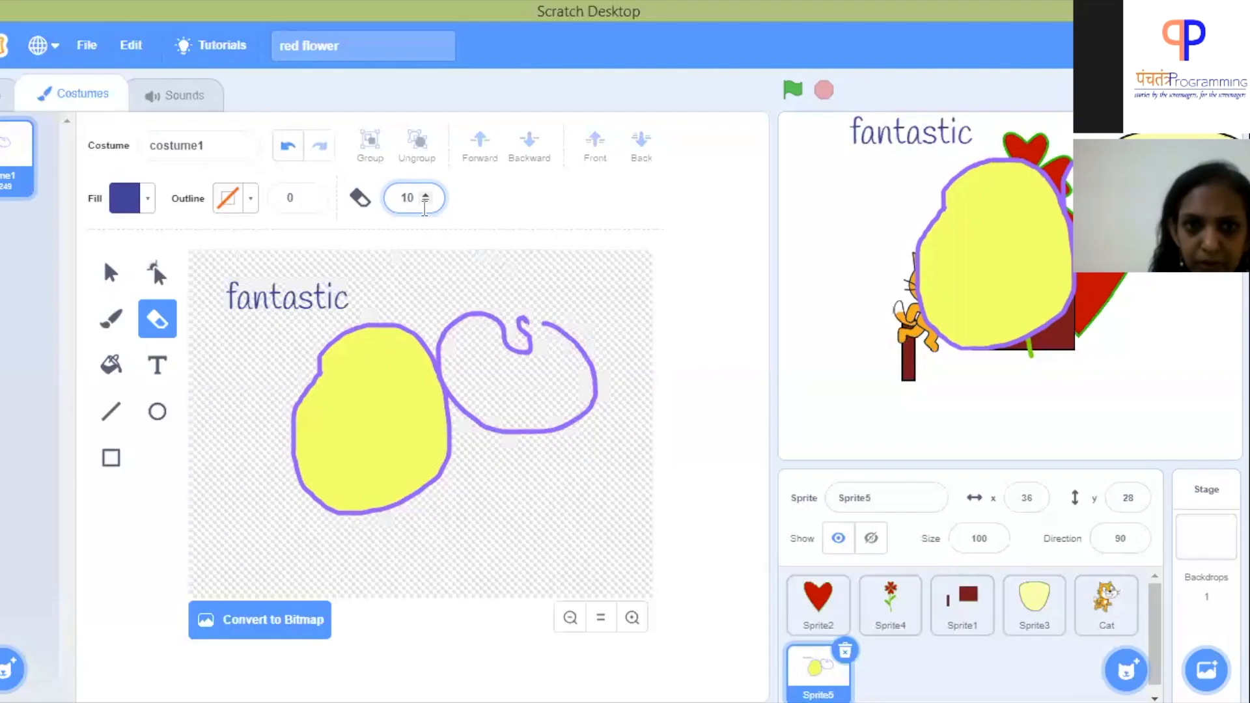
{"action": "double_click", "coordinate": [412, 198]}
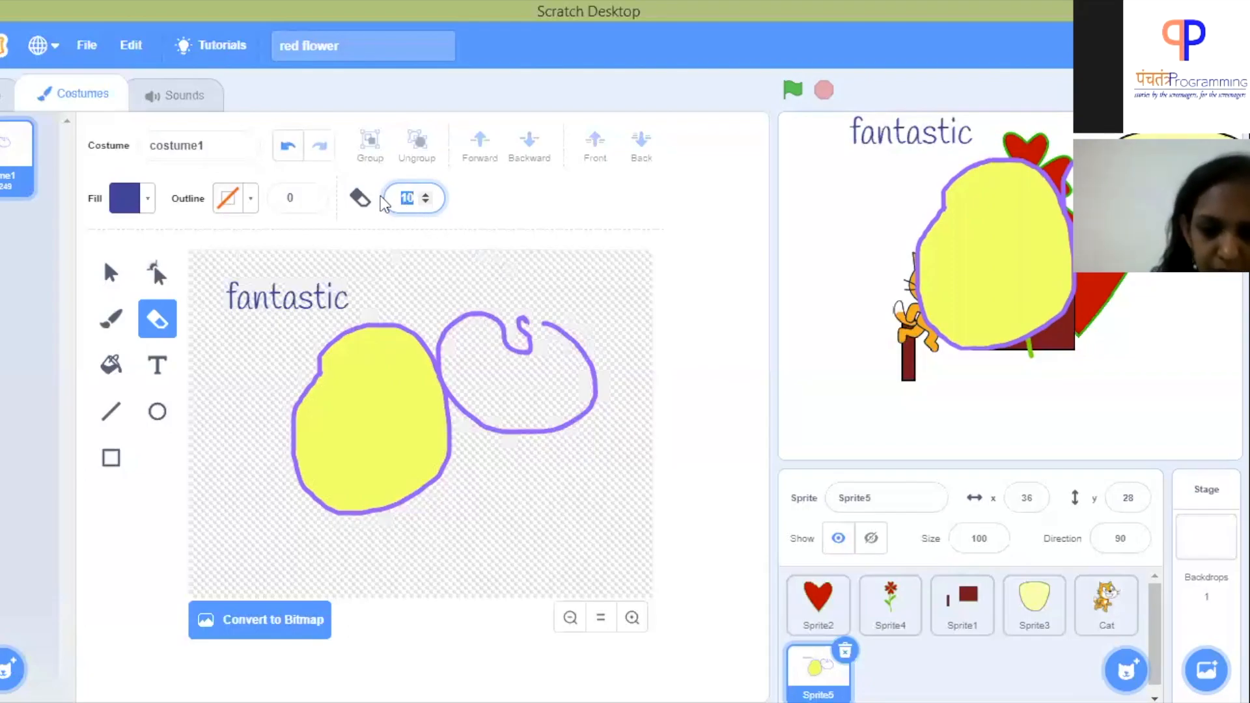
{"action": "left_click_drag", "start_coordinate": [492, 311], "coordinate": [526, 355]}
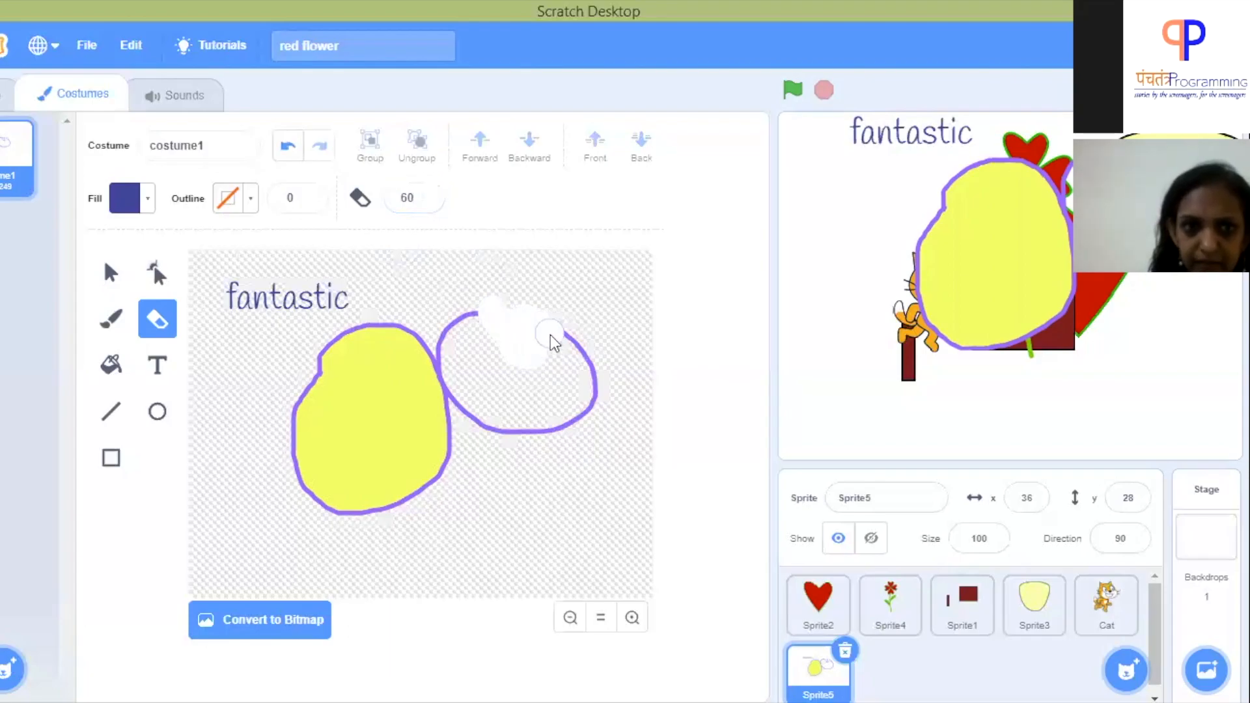
{"action": "left_click_drag", "start_coordinate": [592, 371], "coordinate": [595, 375]}
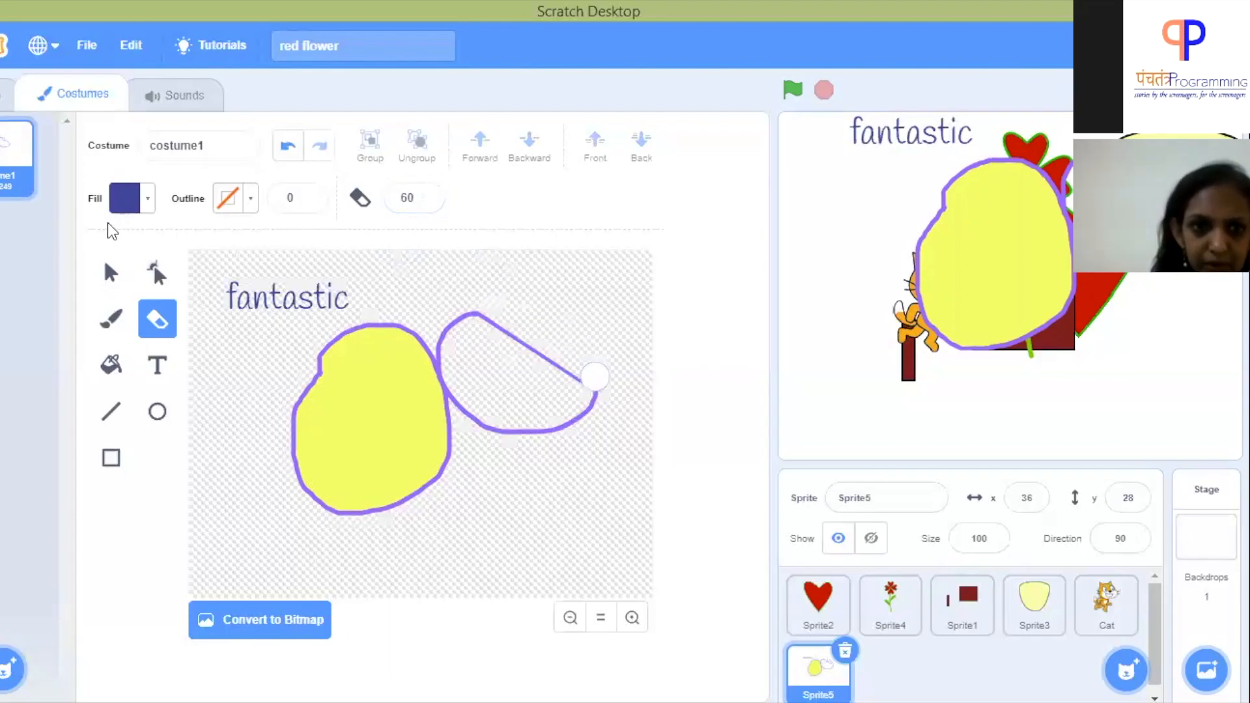
{"action": "left_click", "coordinate": [111, 273]}
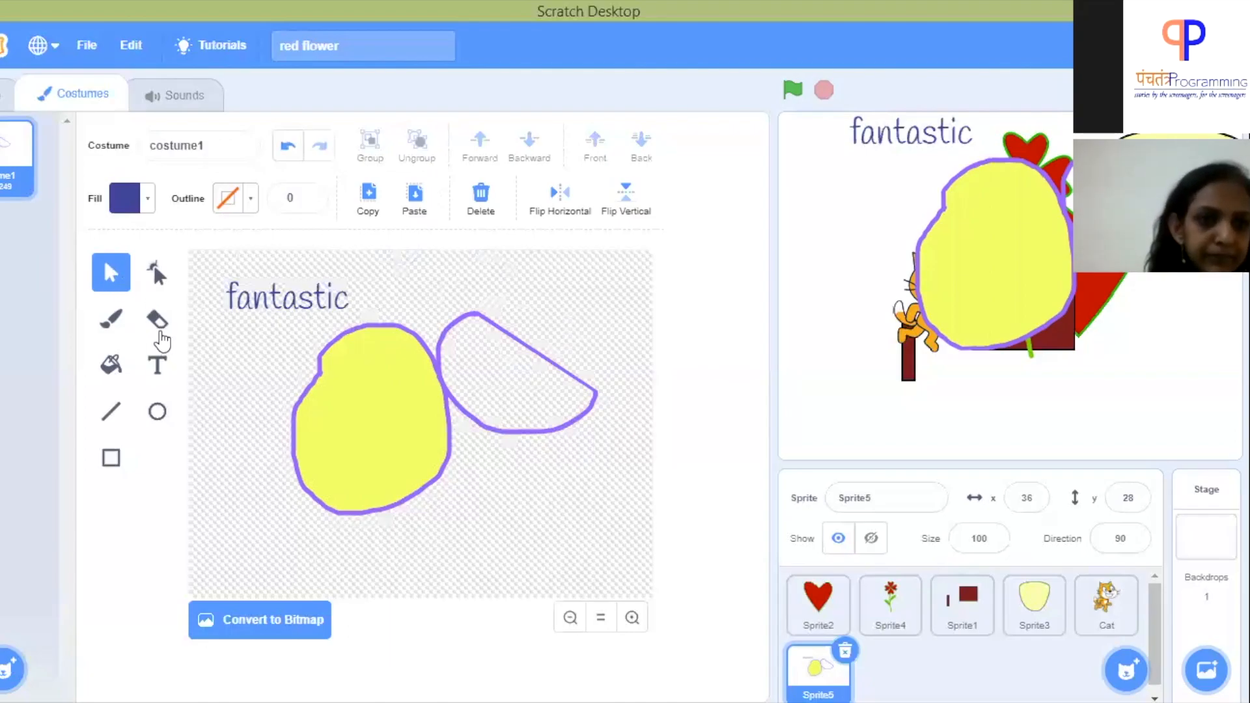
{"action": "left_click", "coordinate": [159, 280]}
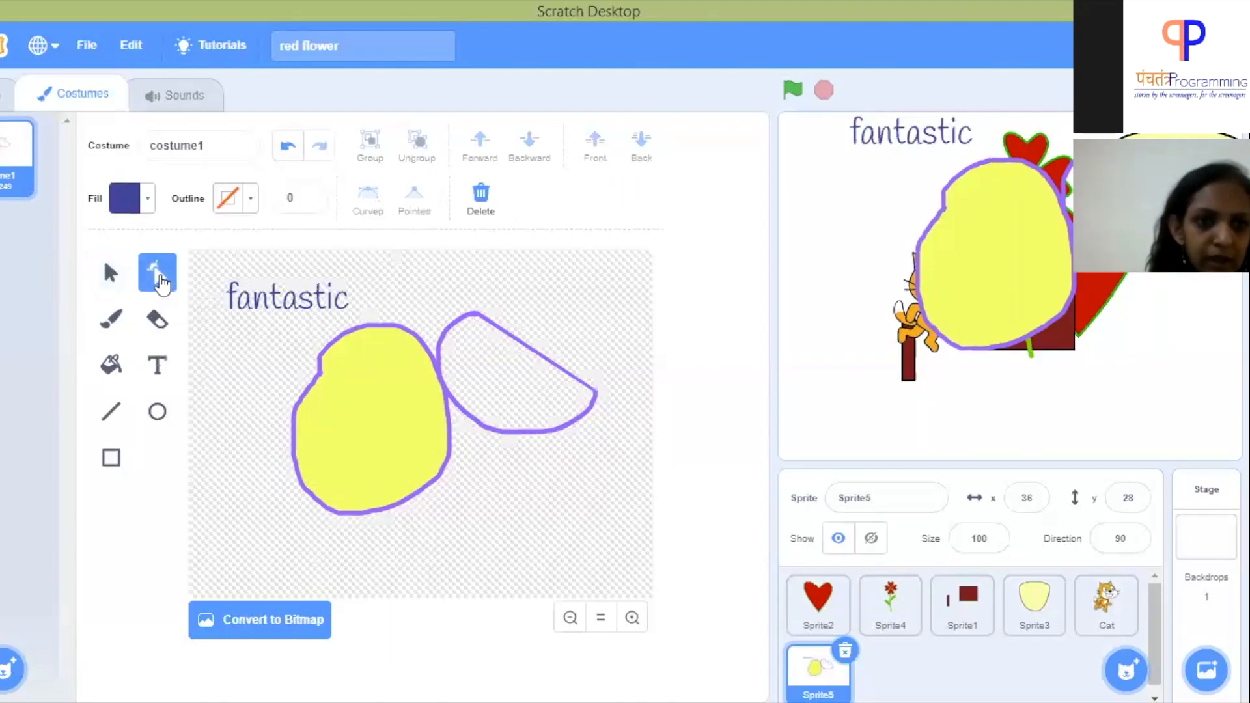
{"action": "left_click", "coordinate": [114, 282]}
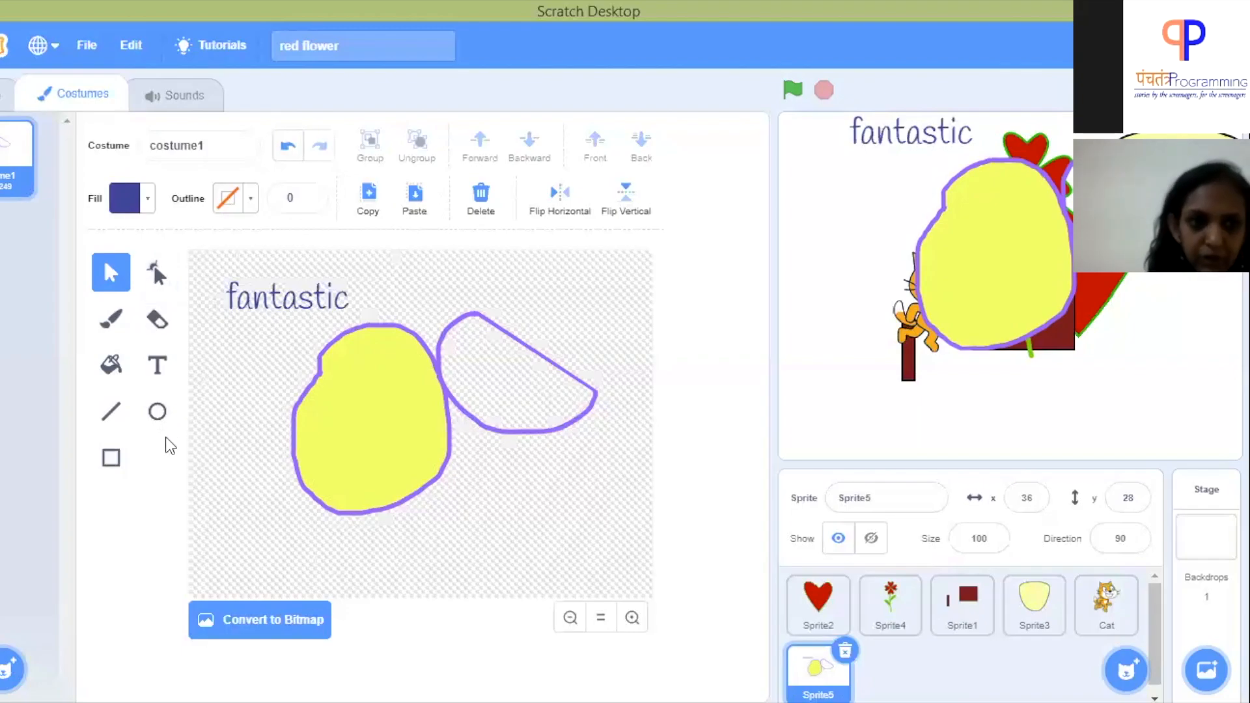
{"action": "left_click", "coordinate": [157, 412]}
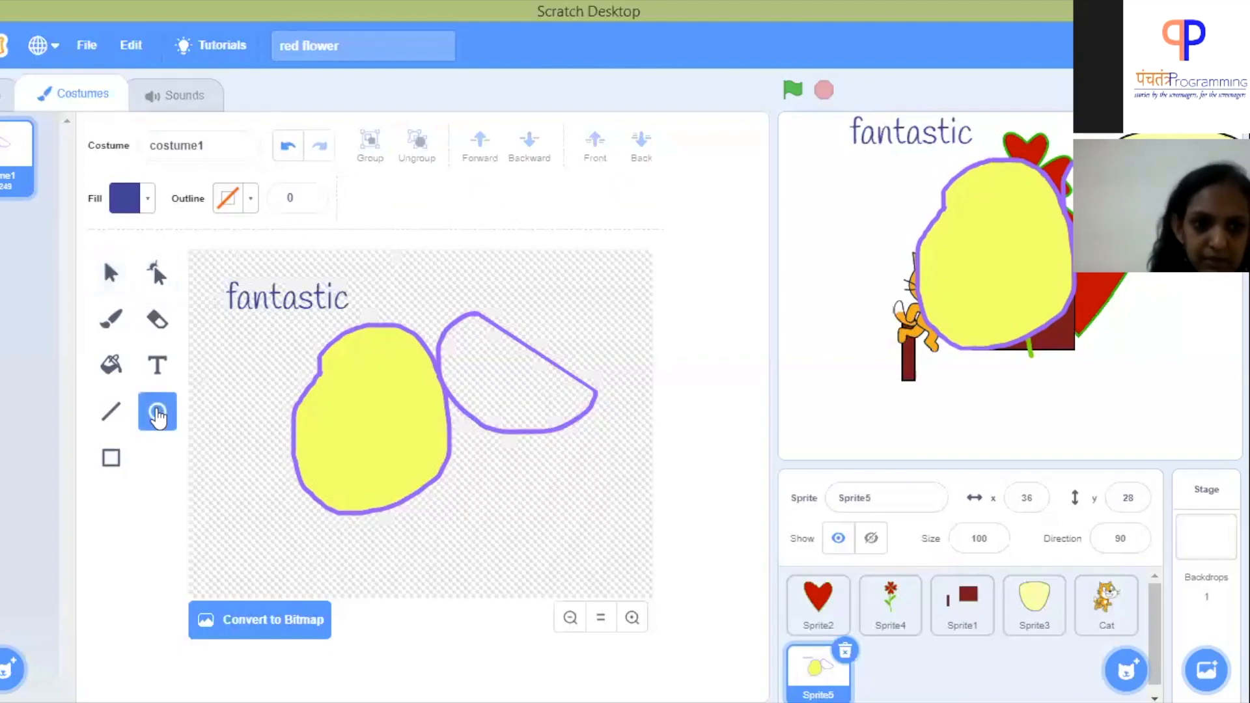
{"action": "left_click", "coordinate": [112, 463]}
{"action": "left_click", "coordinate": [105, 282]}
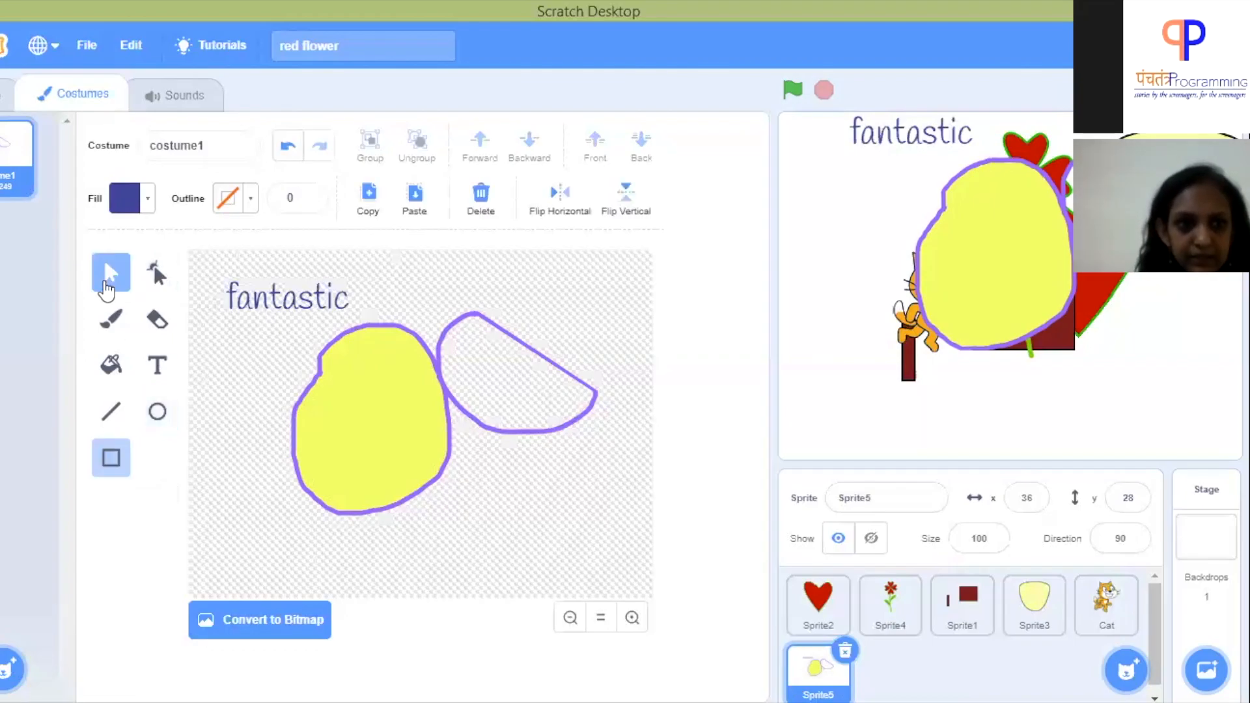
{"action": "left_click", "coordinate": [157, 275]}
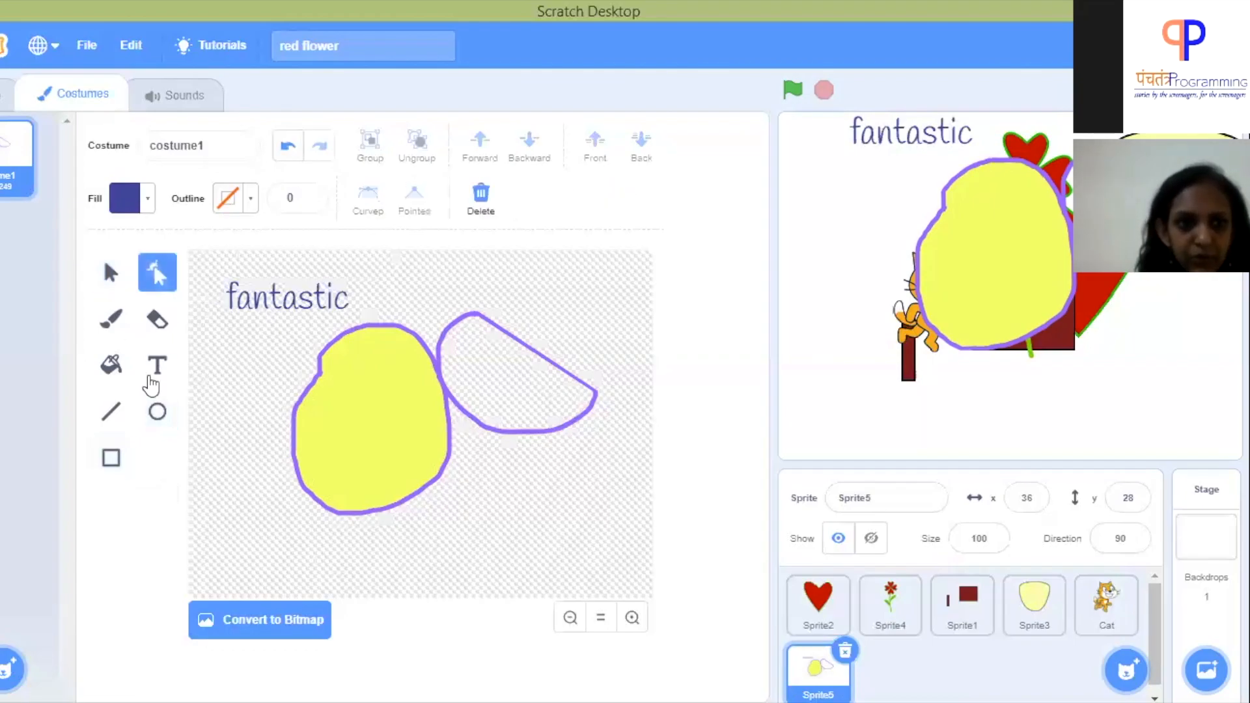
{"action": "left_click", "coordinate": [157, 413]}
{"action": "left_click", "coordinate": [111, 464]}
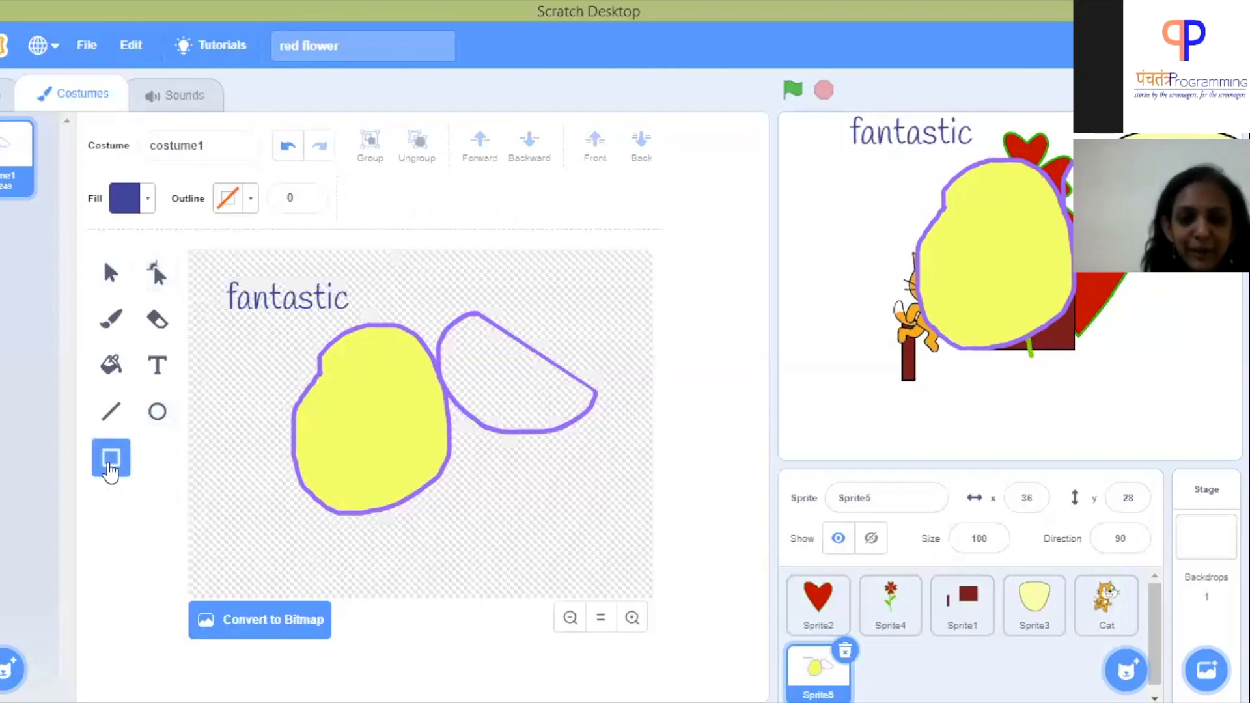